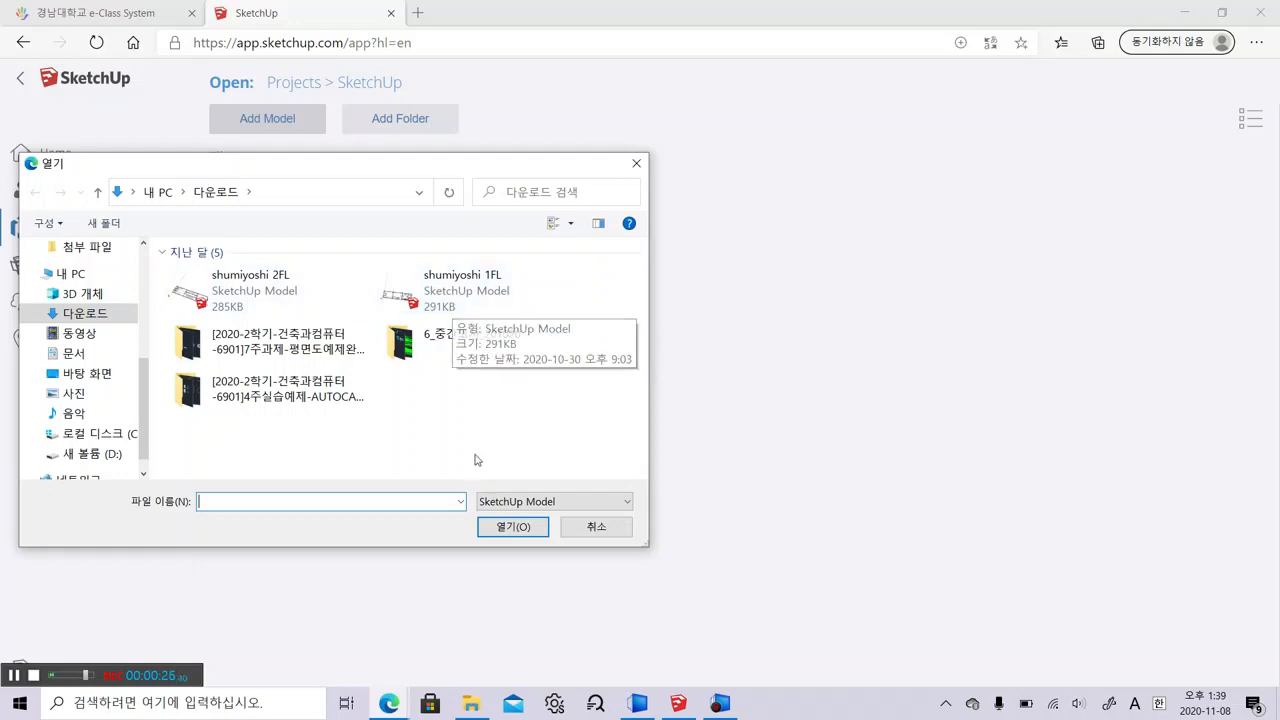
- Cancel the model upload, open shumiyoshi 1FL.skp from the SketchUp project, and switch to SketchUp Pro 2018
{"action": "left_click", "coordinate": [589, 527]}
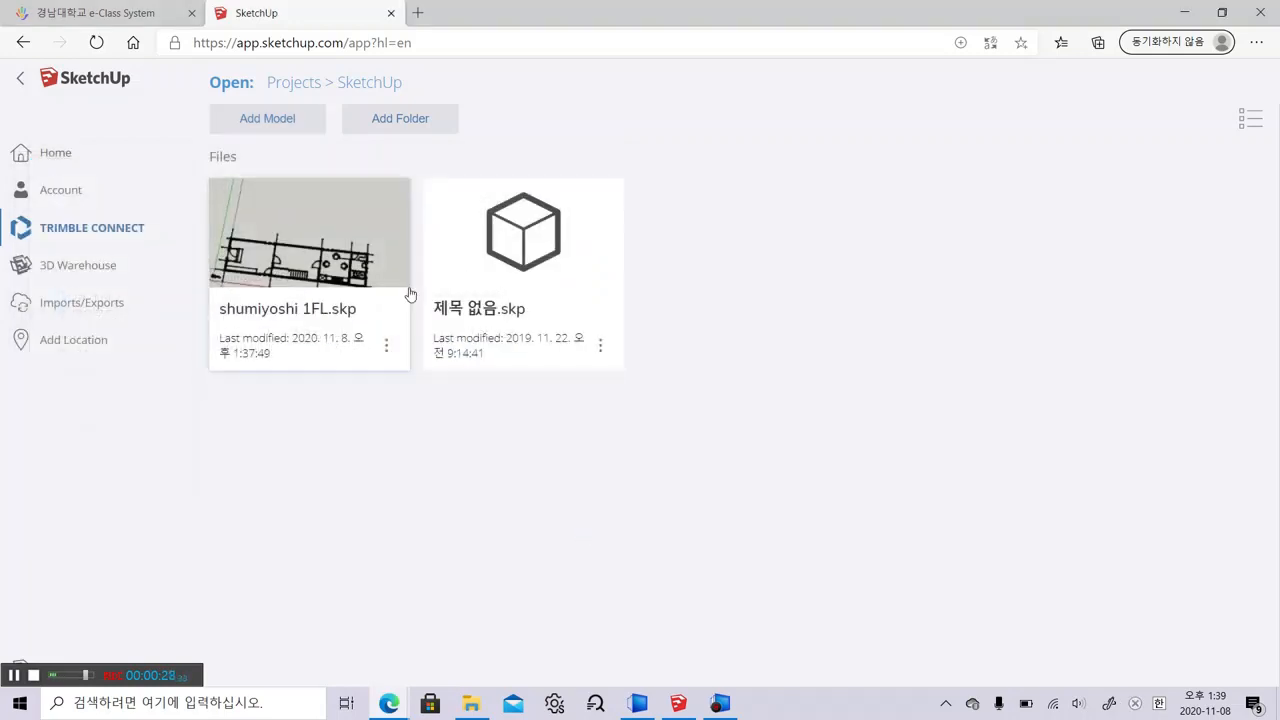
{"action": "left_click", "coordinate": [345, 262]}
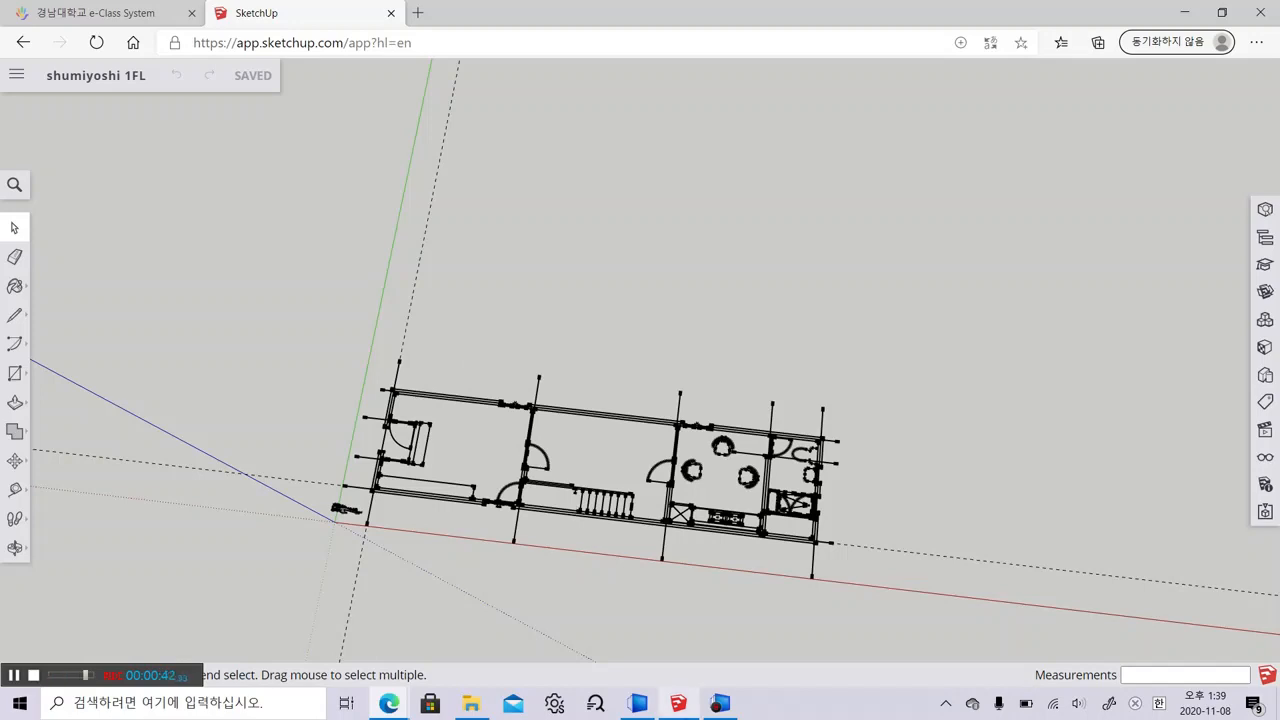
{"action": "left_click", "coordinate": [664, 710]}
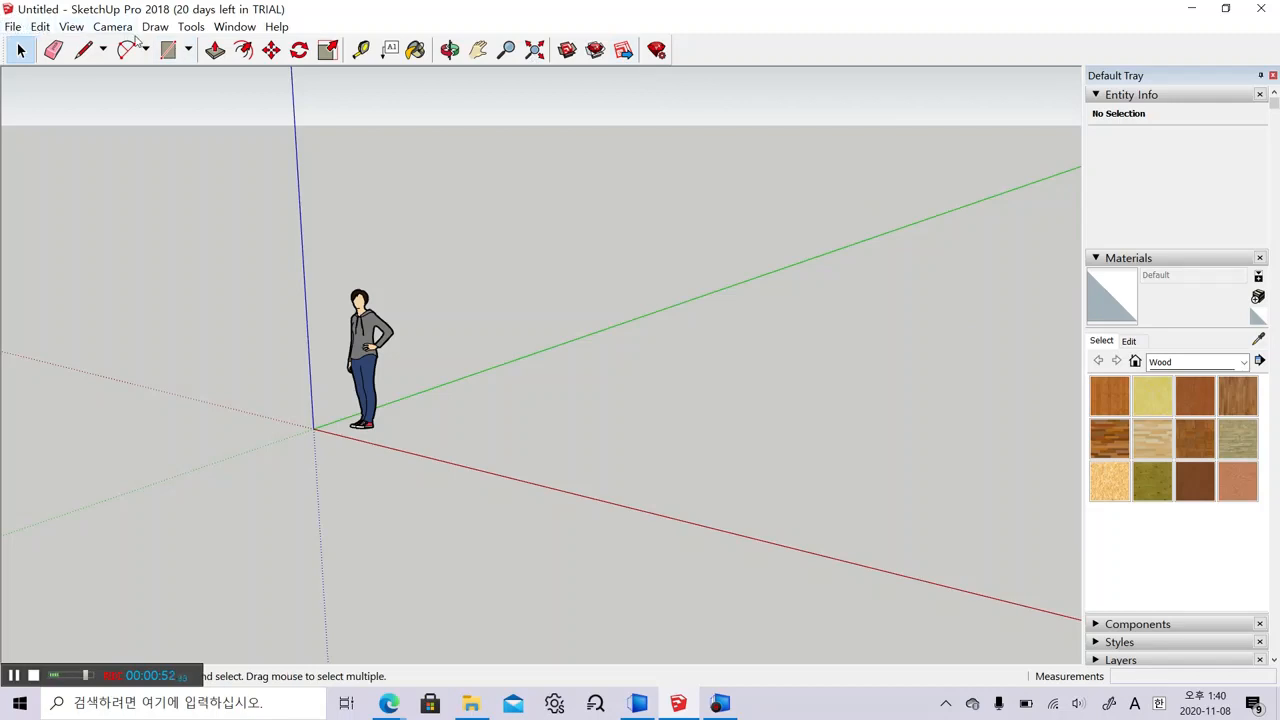
{"action": "left_click", "coordinate": [12, 27]}
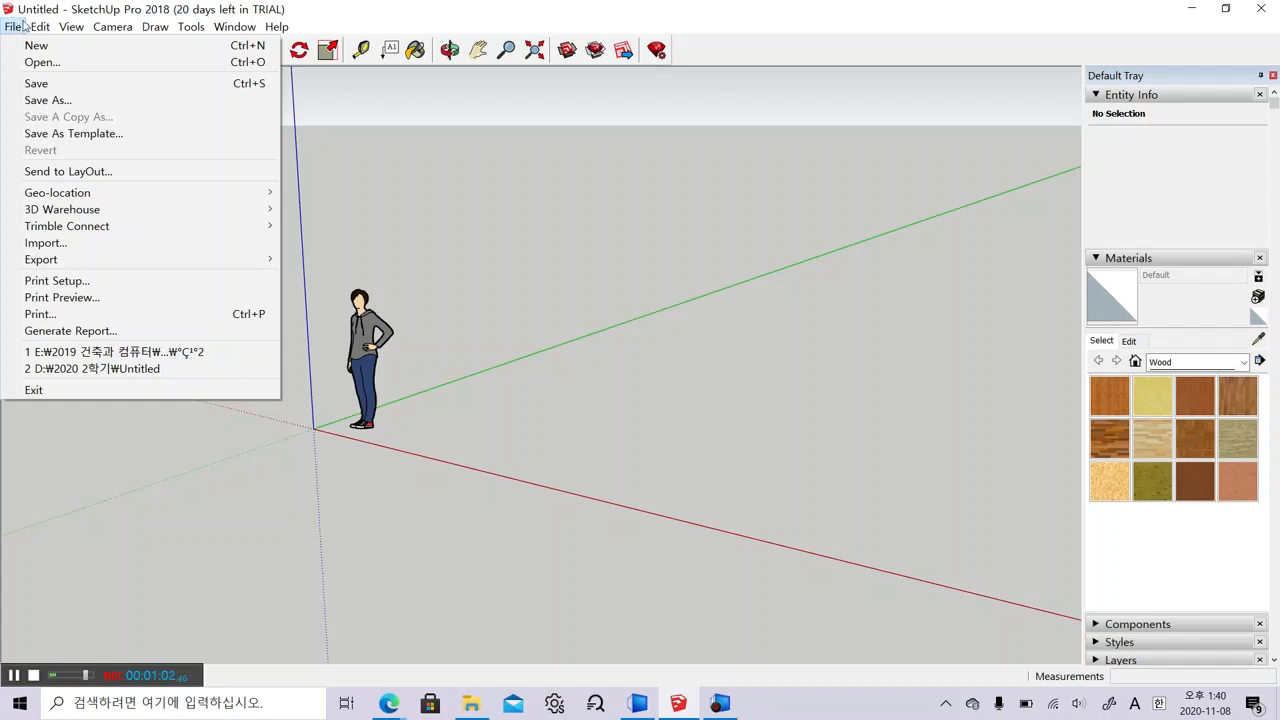
{"action": "mouse_move", "coordinate": [43, 22]}
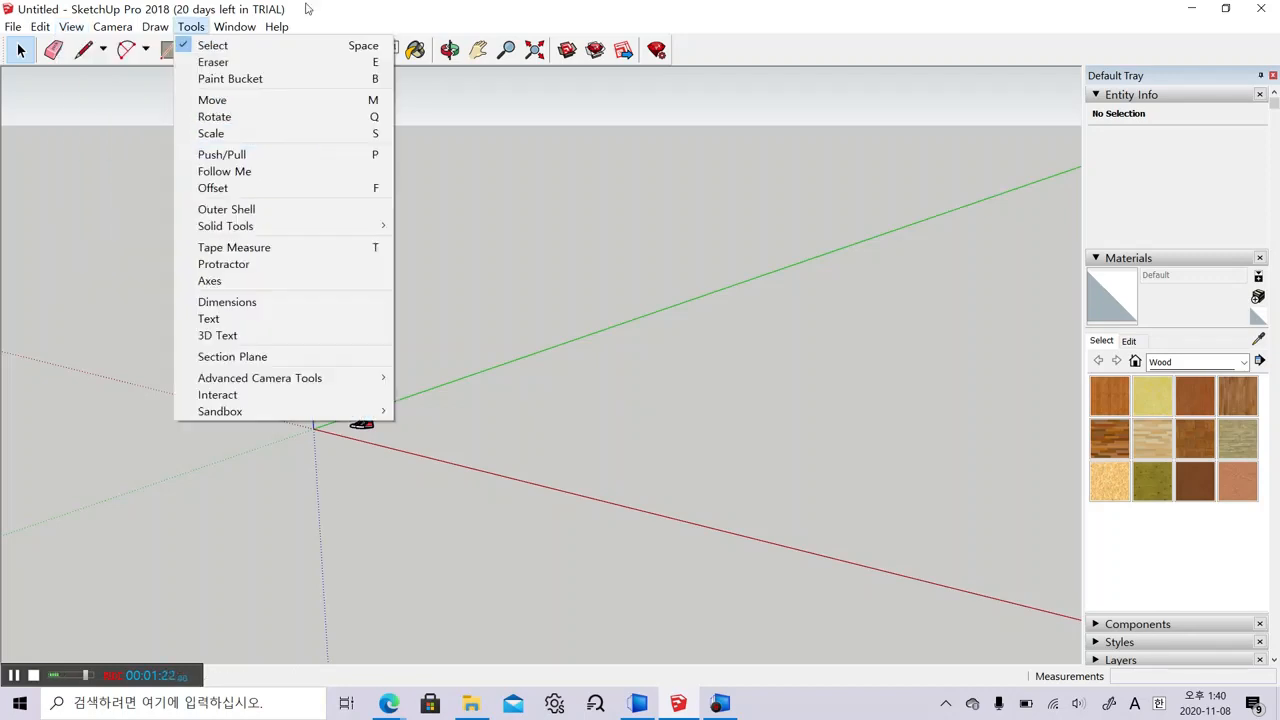
{"action": "mouse_move", "coordinate": [115, 28]}
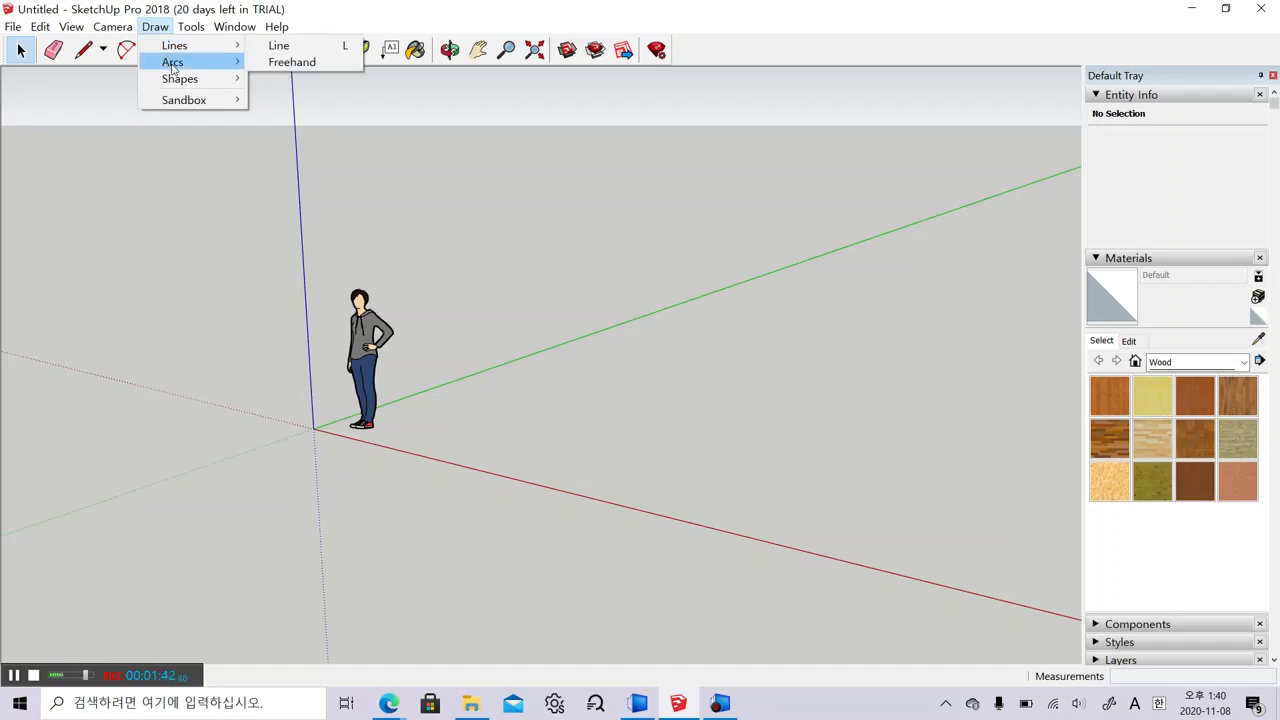
{"action": "mouse_move", "coordinate": [178, 80]}
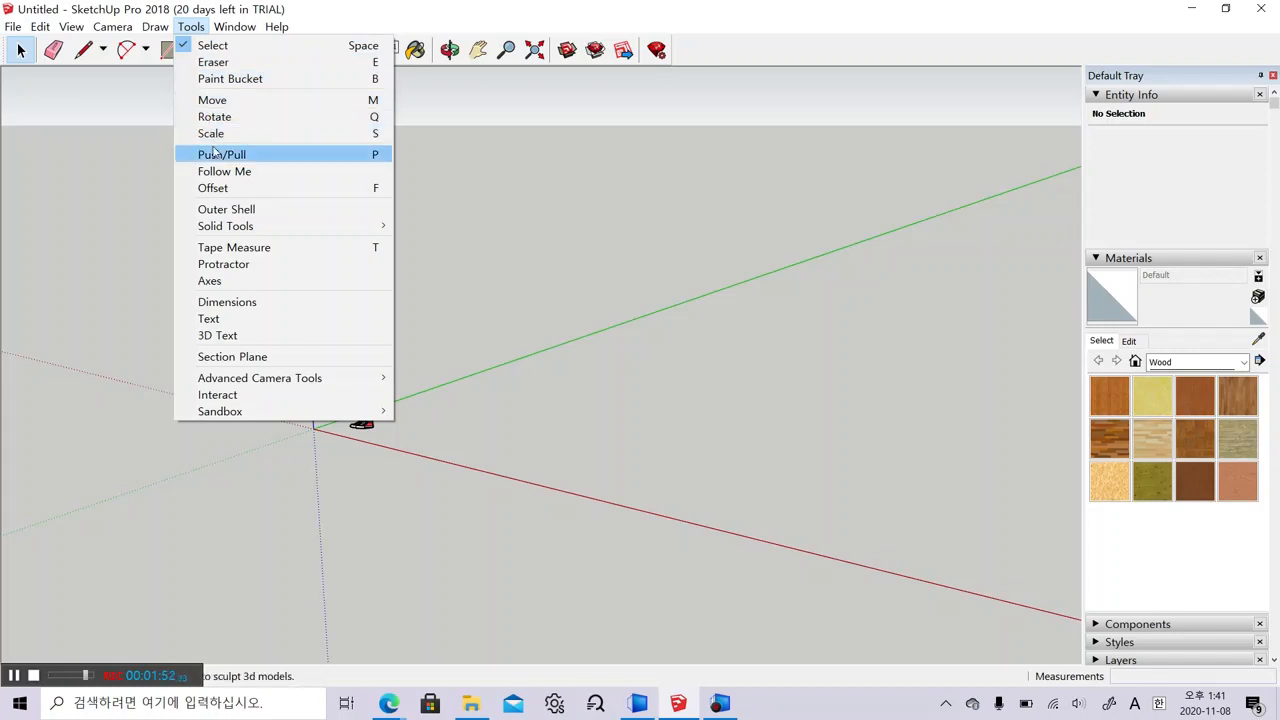
{"action": "mouse_move", "coordinate": [234, 30]}
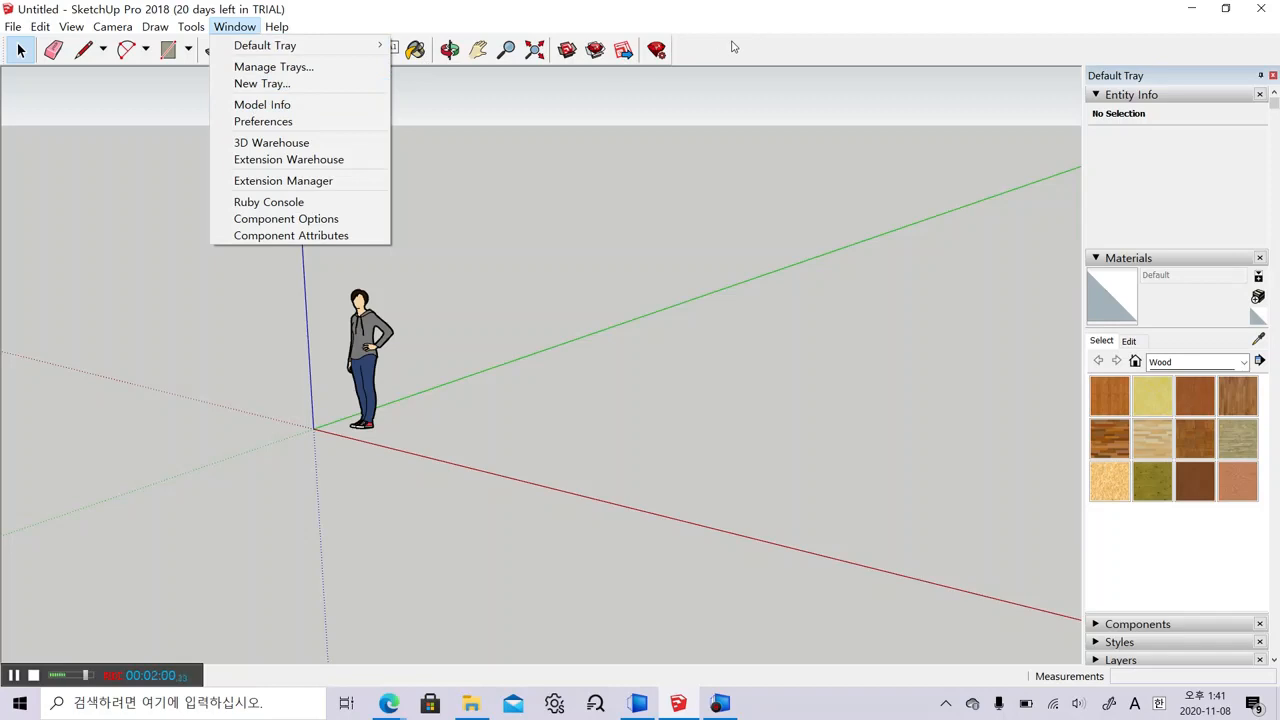
{"action": "left_click", "coordinate": [342, 18]}
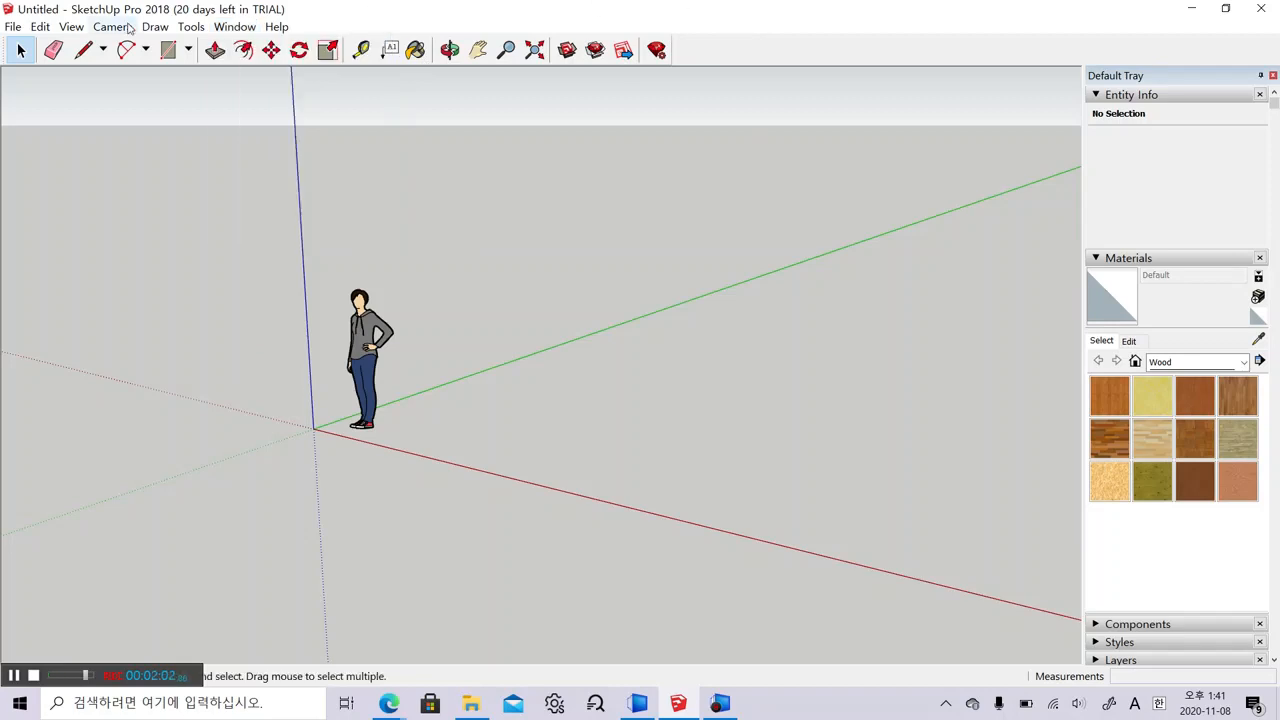
- Open the shumiyoshi 1FL model from the Downloads folder and dismiss the file version notice
{"action": "left_click", "coordinate": [8, 30]}
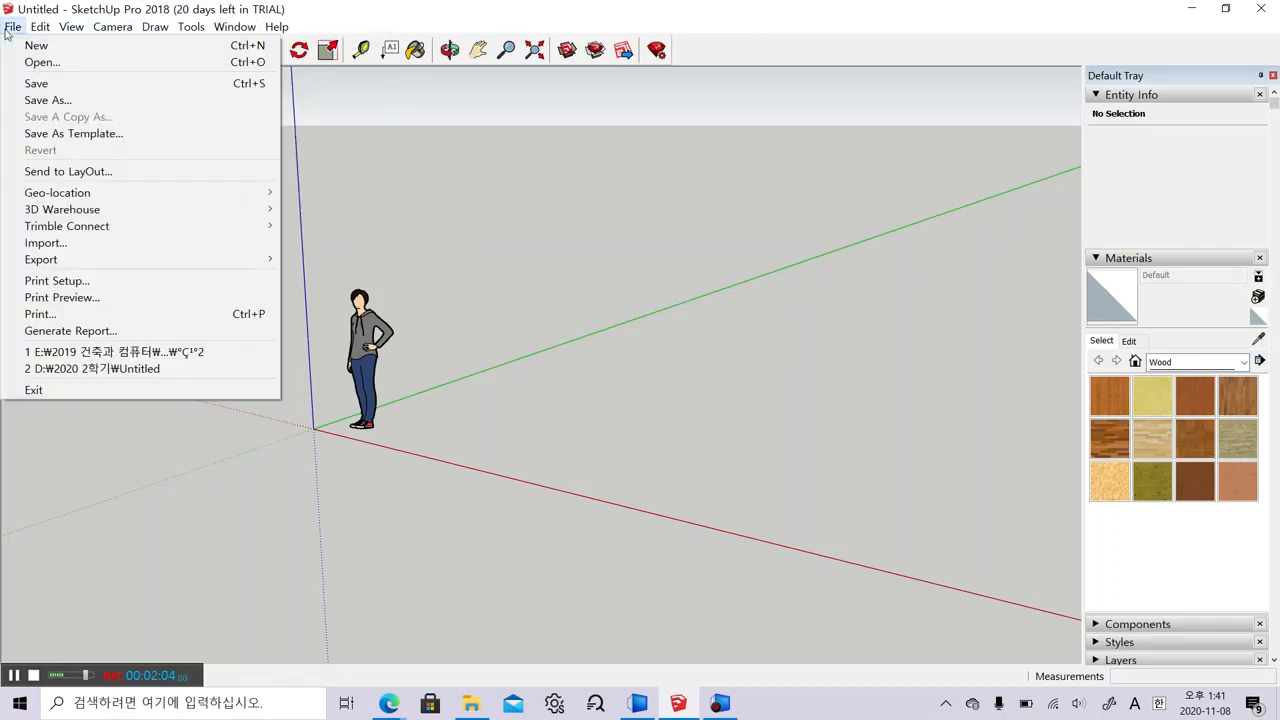
{"action": "left_click", "coordinate": [83, 66]}
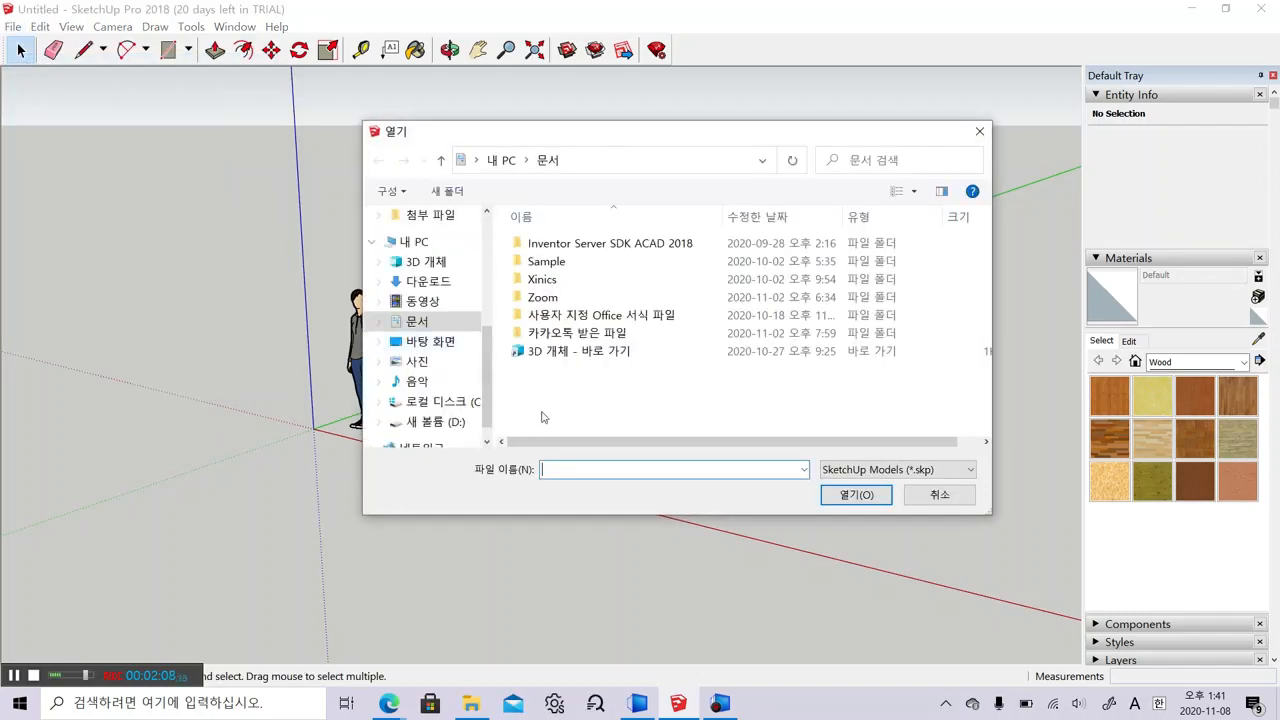
{"action": "left_click", "coordinate": [430, 283]}
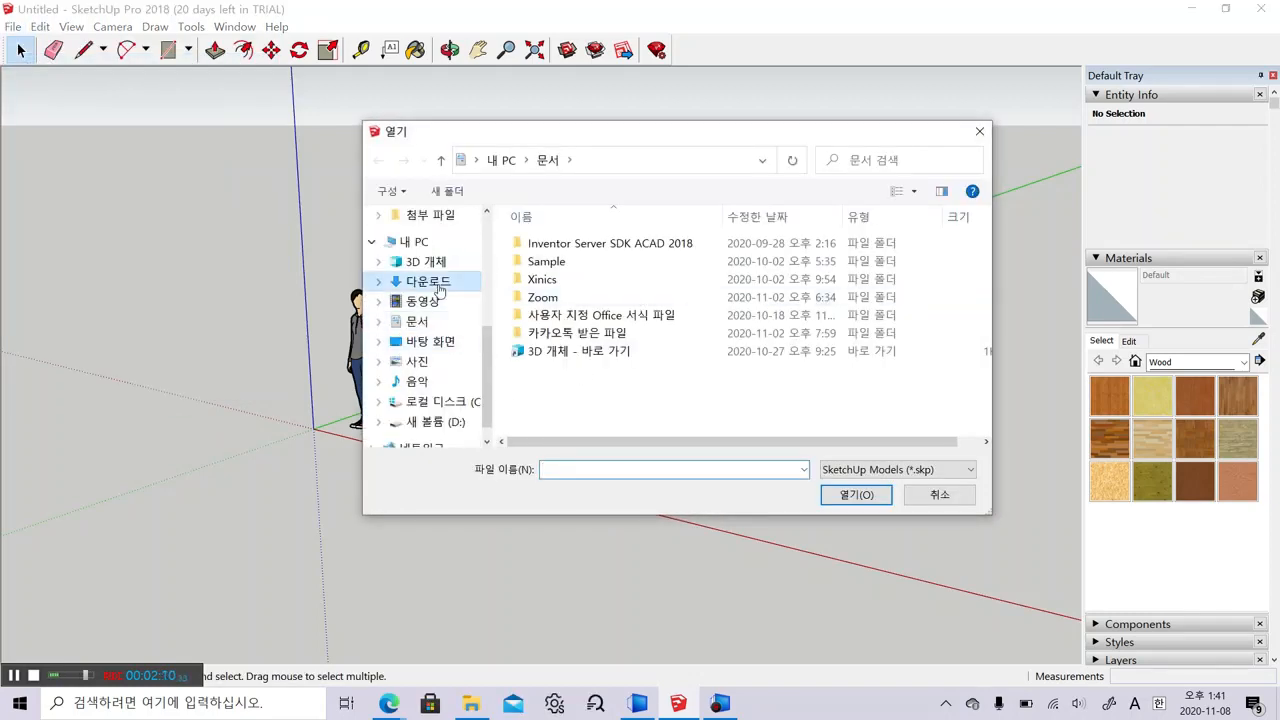
{"action": "left_click", "coordinate": [820, 265]}
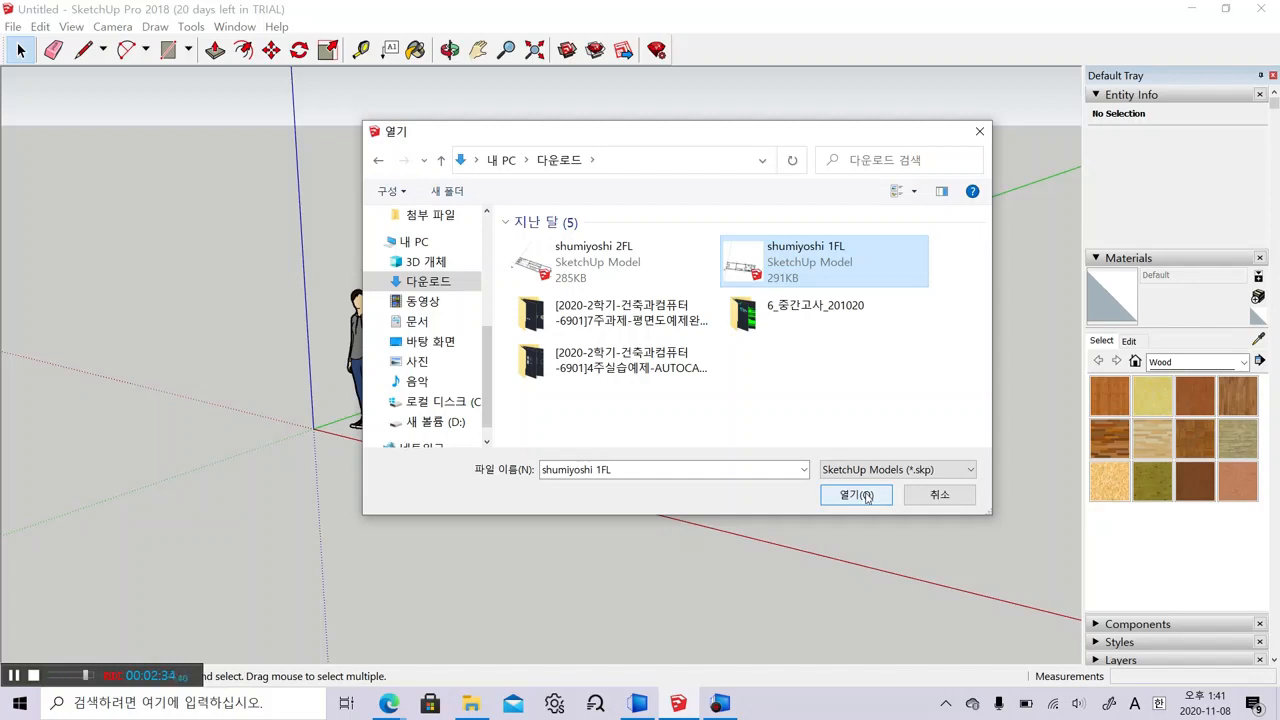
{"action": "left_click", "coordinate": [866, 496]}
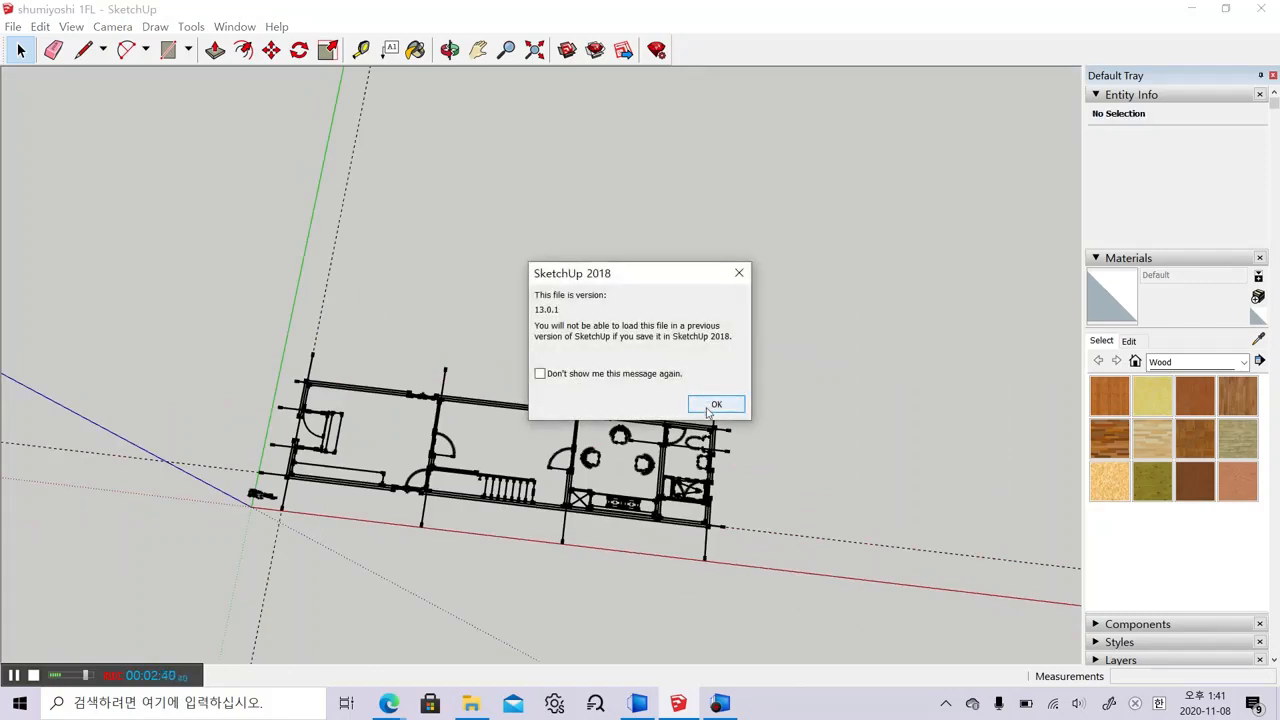
{"action": "left_click", "coordinate": [708, 404]}
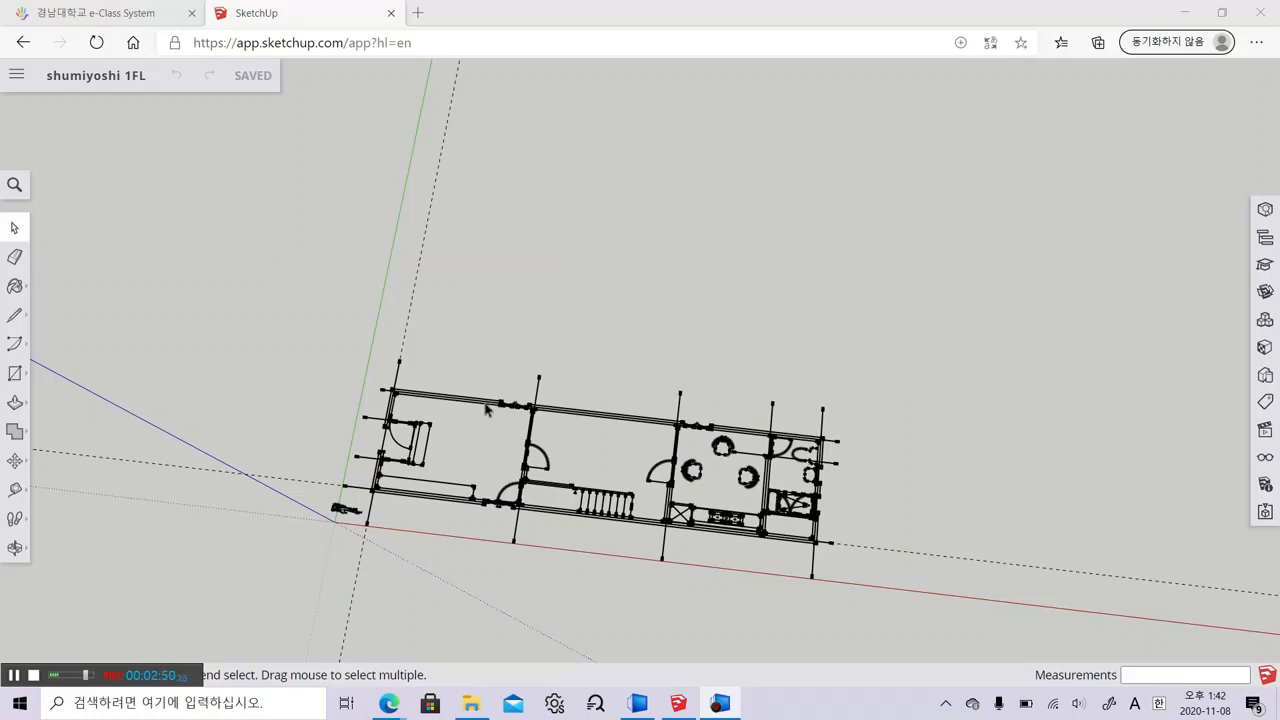
{"action": "left_click", "coordinate": [487, 408]}
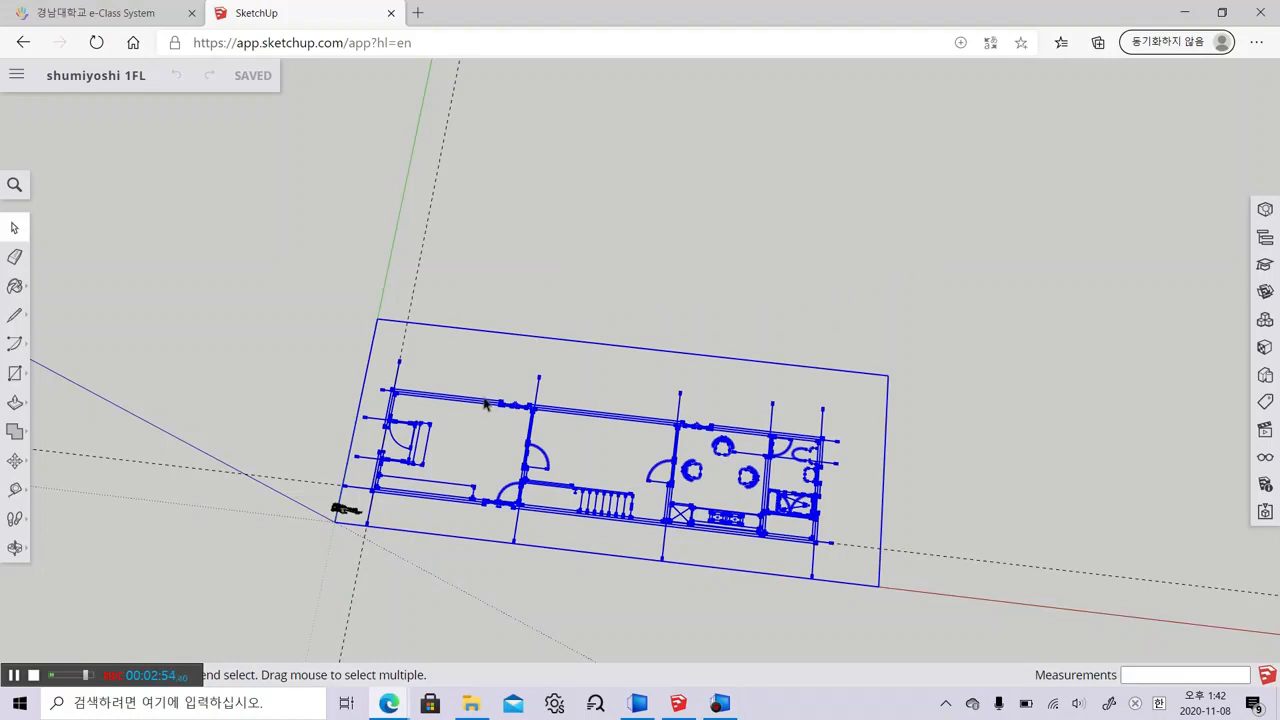
{"action": "left_click", "coordinate": [484, 402]}
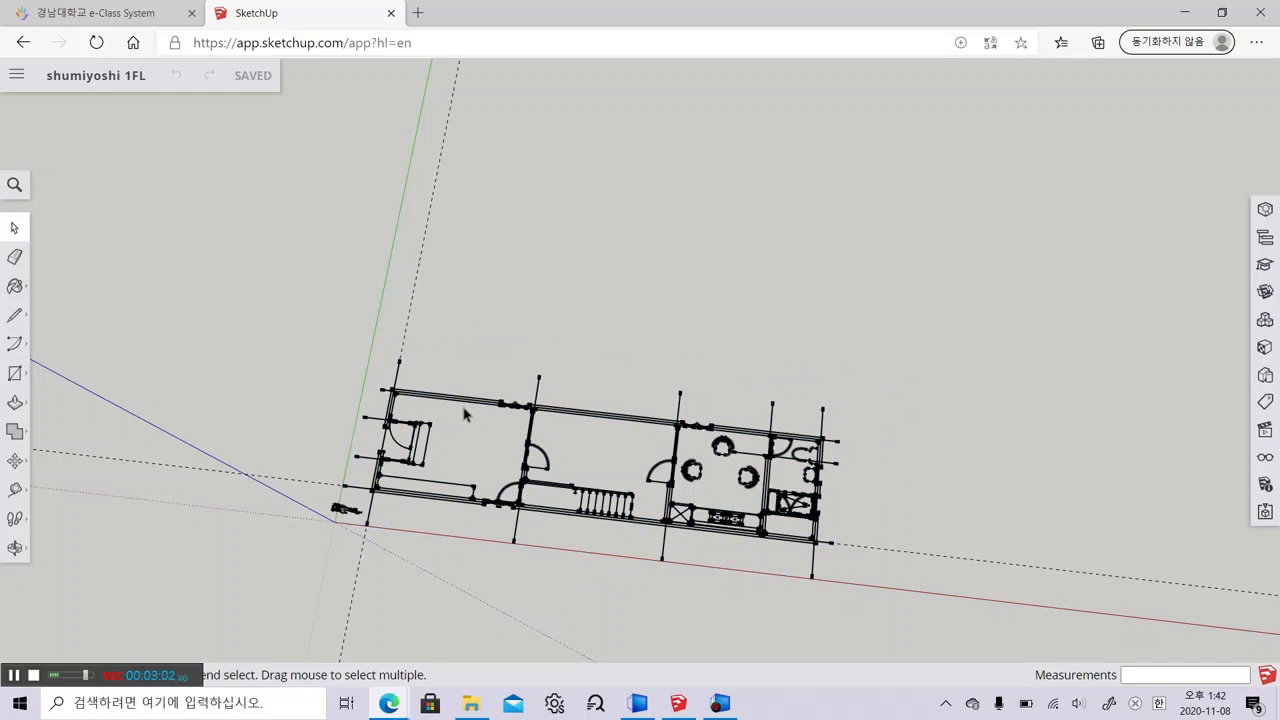
{"action": "left_click", "coordinate": [14, 676]}
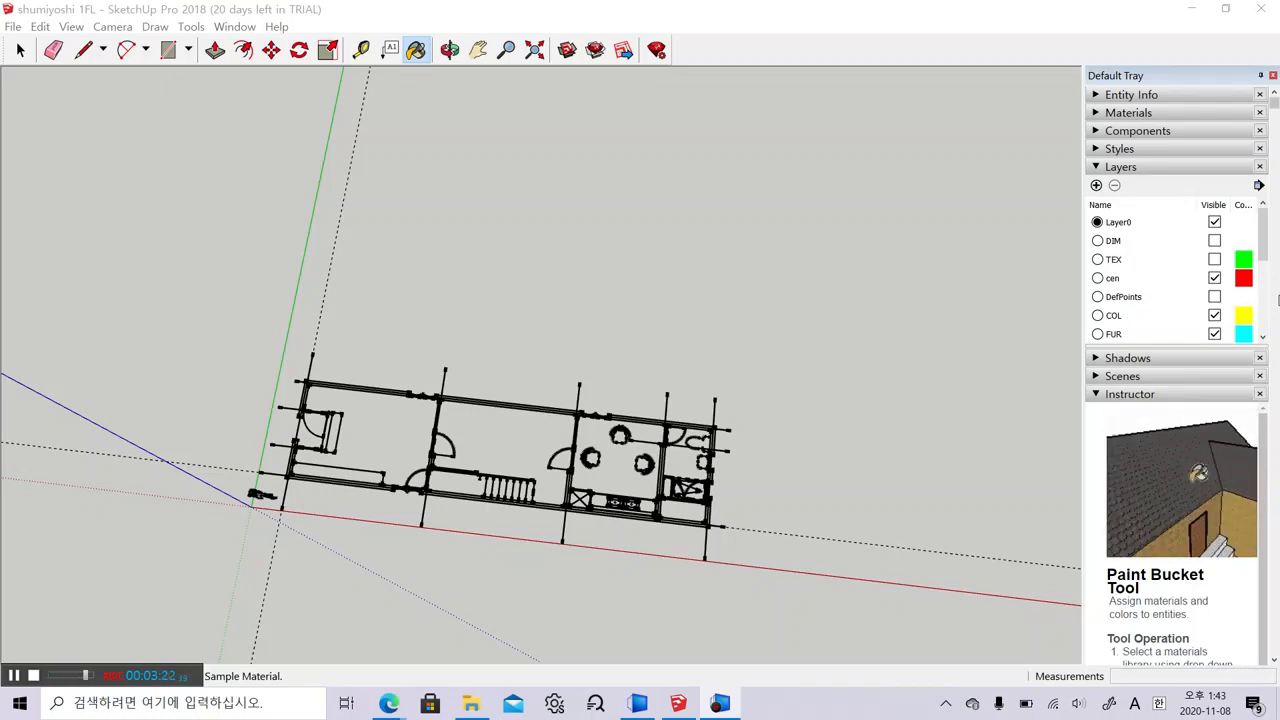
- Turn on shadows with the time set to 10:04 AM and the light level set to 79
{"action": "left_click", "coordinate": [1097, 377]}
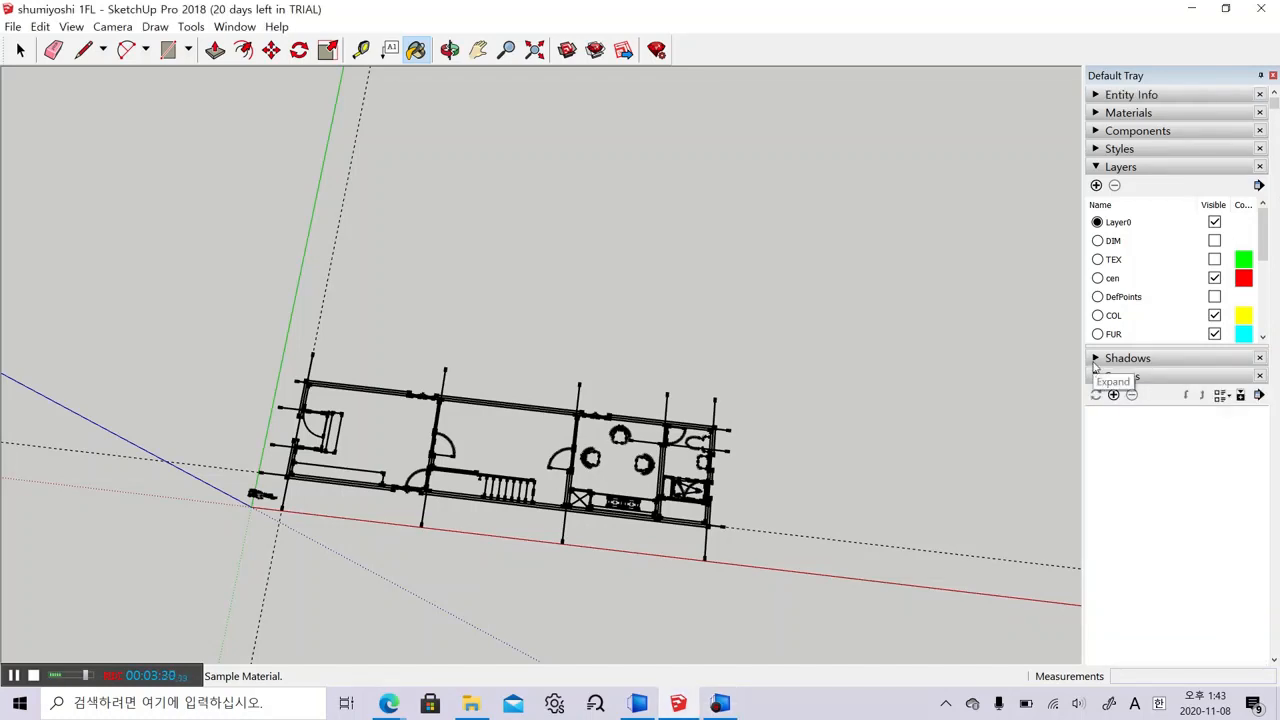
{"action": "left_click", "coordinate": [1095, 360]}
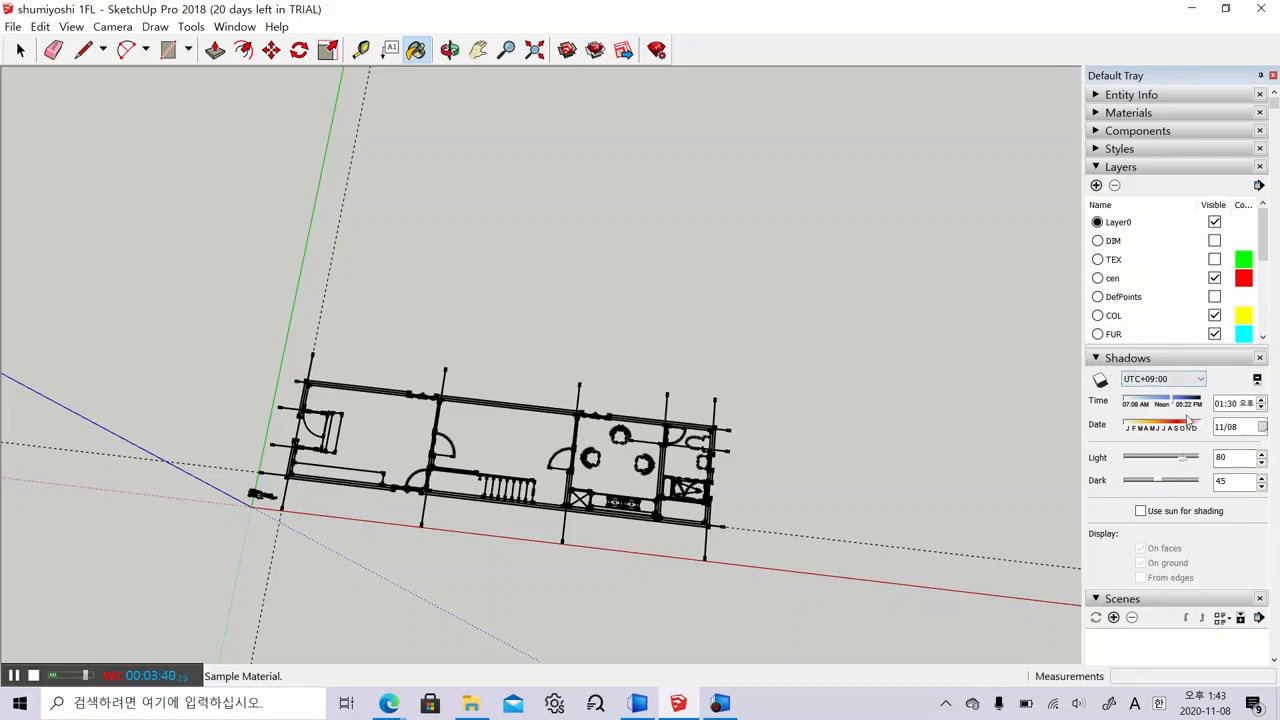
{"action": "left_click", "coordinate": [1100, 381]}
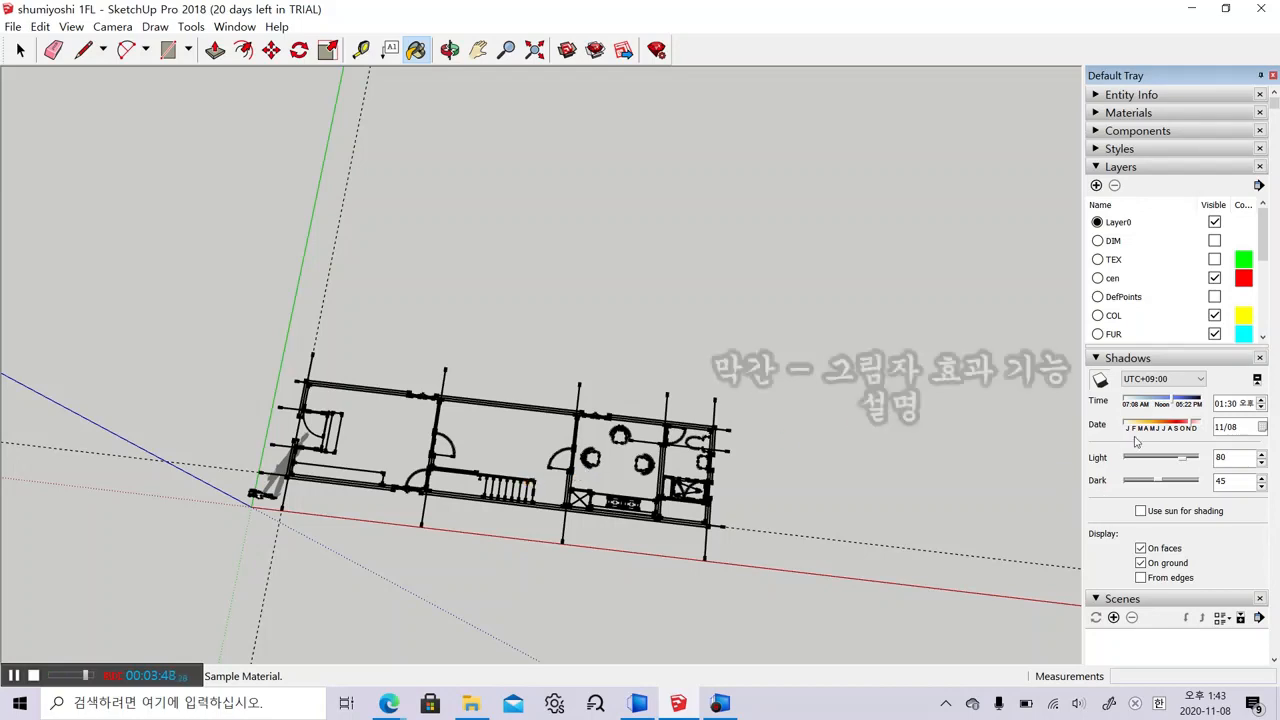
{"action": "mouse_move", "coordinate": [1172, 402]}
{"action": "left_mouse_down"}
{"action": "mouse_move", "coordinate": [1133, 404]}
{"action": "mouse_move", "coordinate": [1148, 402]}
{"action": "left_mouse_up"}
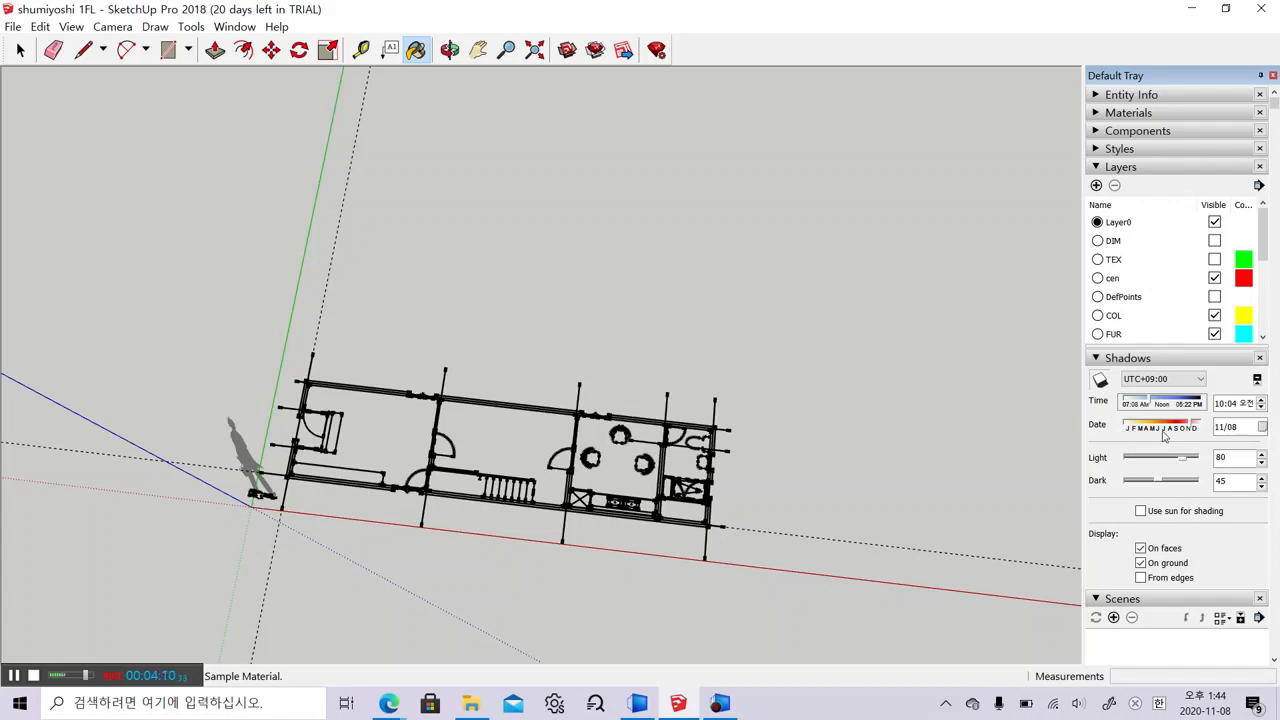
{"action": "mouse_move", "coordinate": [1188, 461]}
{"action": "left_mouse_down"}
{"action": "mouse_move", "coordinate": [1146, 461]}
{"action": "mouse_move", "coordinate": [1184, 461]}
{"action": "left_mouse_up"}
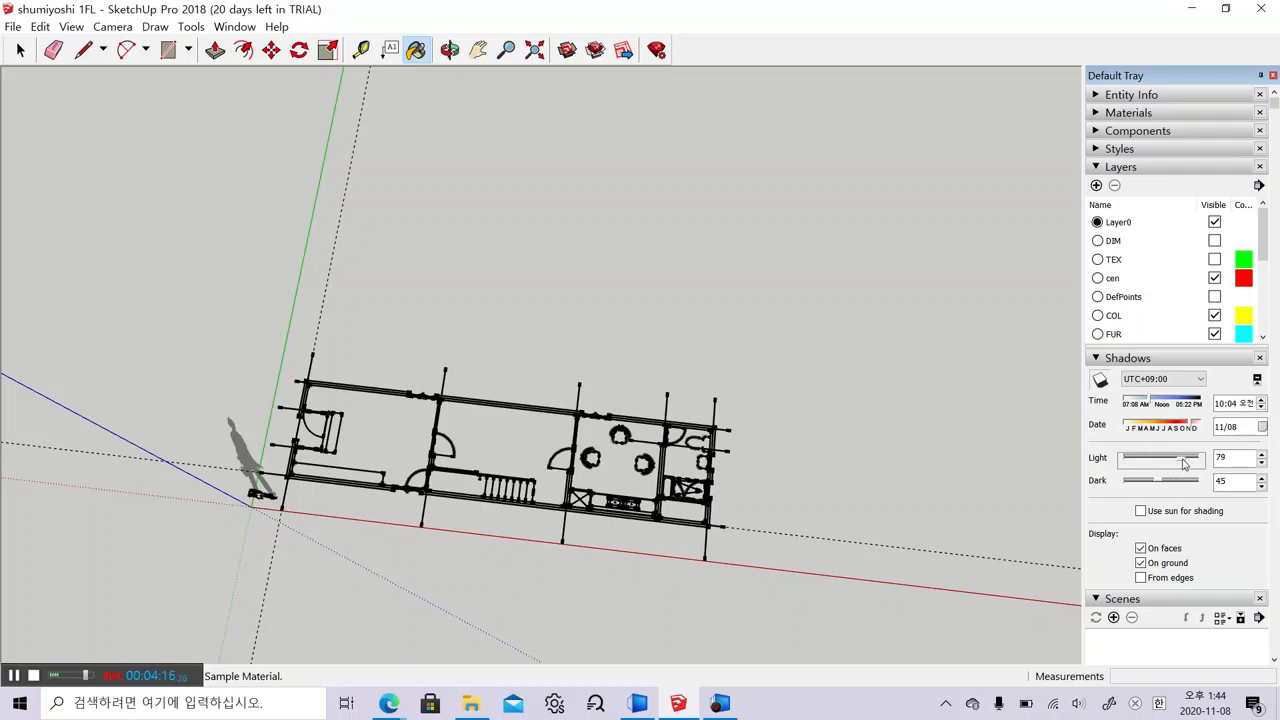
- Try toggling the Use sun for shading and On faces shadow options
{"action": "left_click", "coordinate": [1140, 512]}
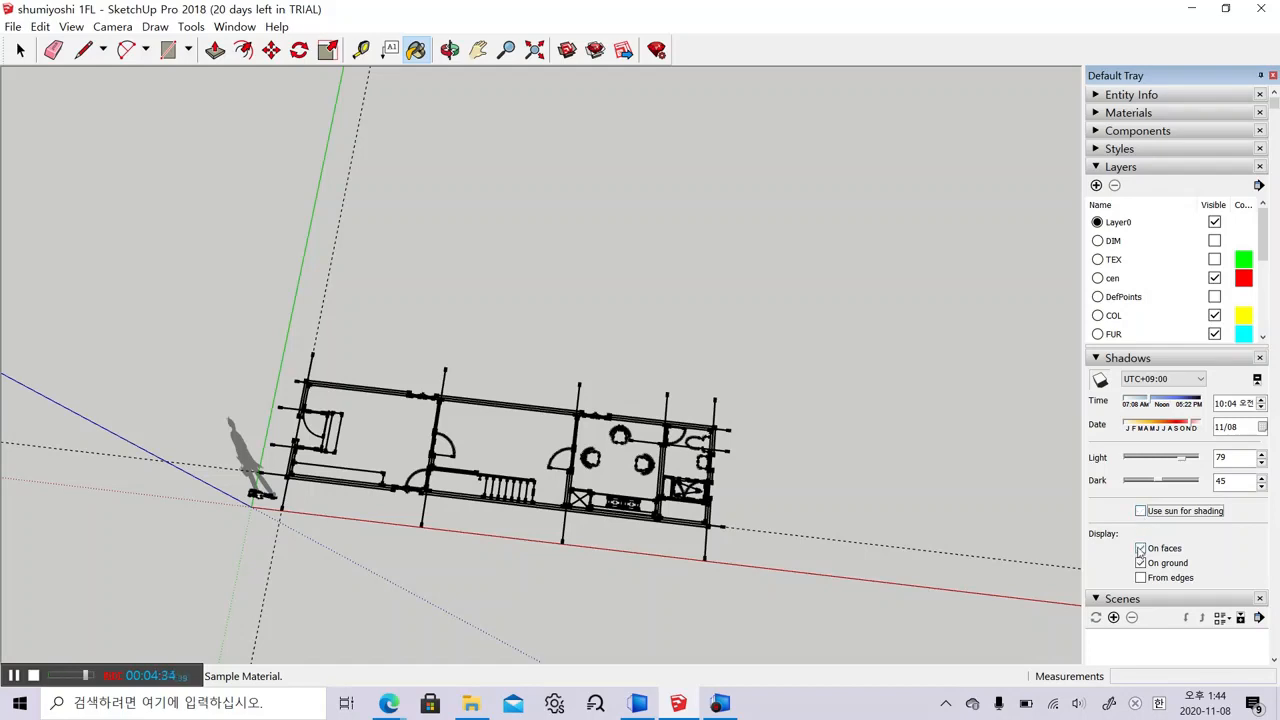
{"action": "left_click", "coordinate": [1140, 549]}
{"action": "left_click", "coordinate": [1141, 549]}
- Add a new layer with its default name and delete the ST layer
{"action": "left_click", "coordinate": [20, 50]}
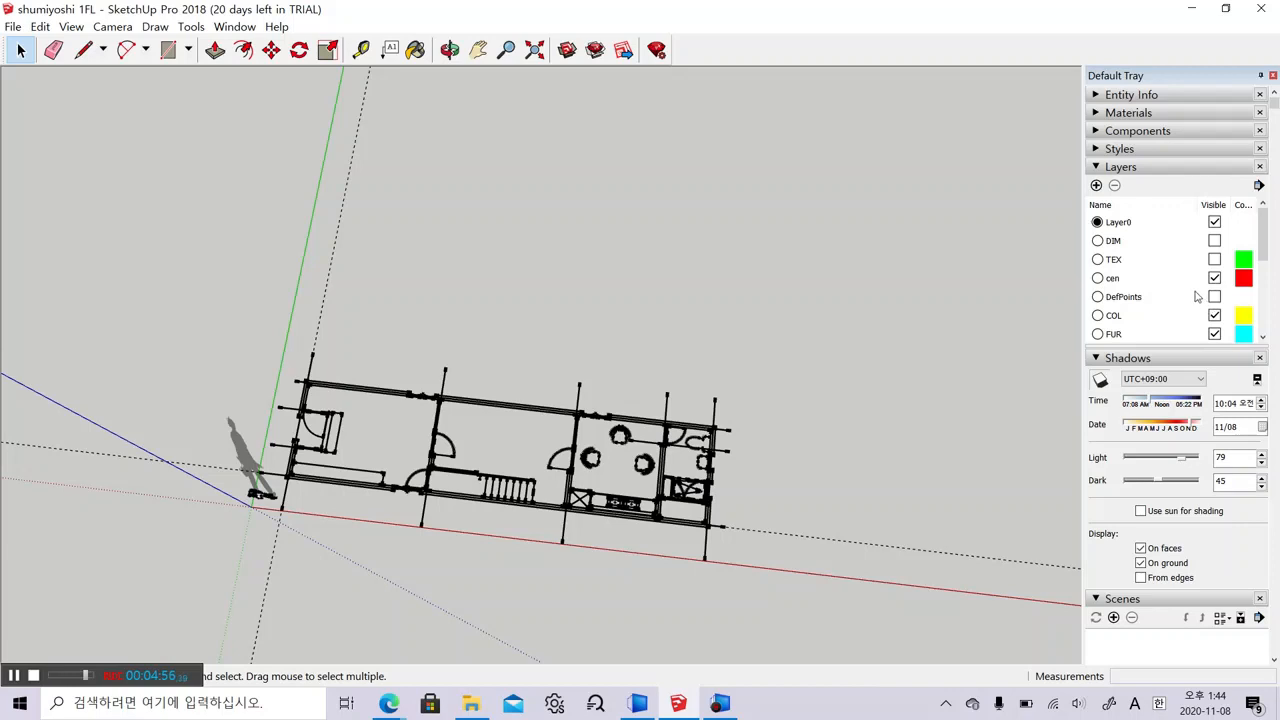
{"action": "left_click", "coordinate": [1096, 186]}
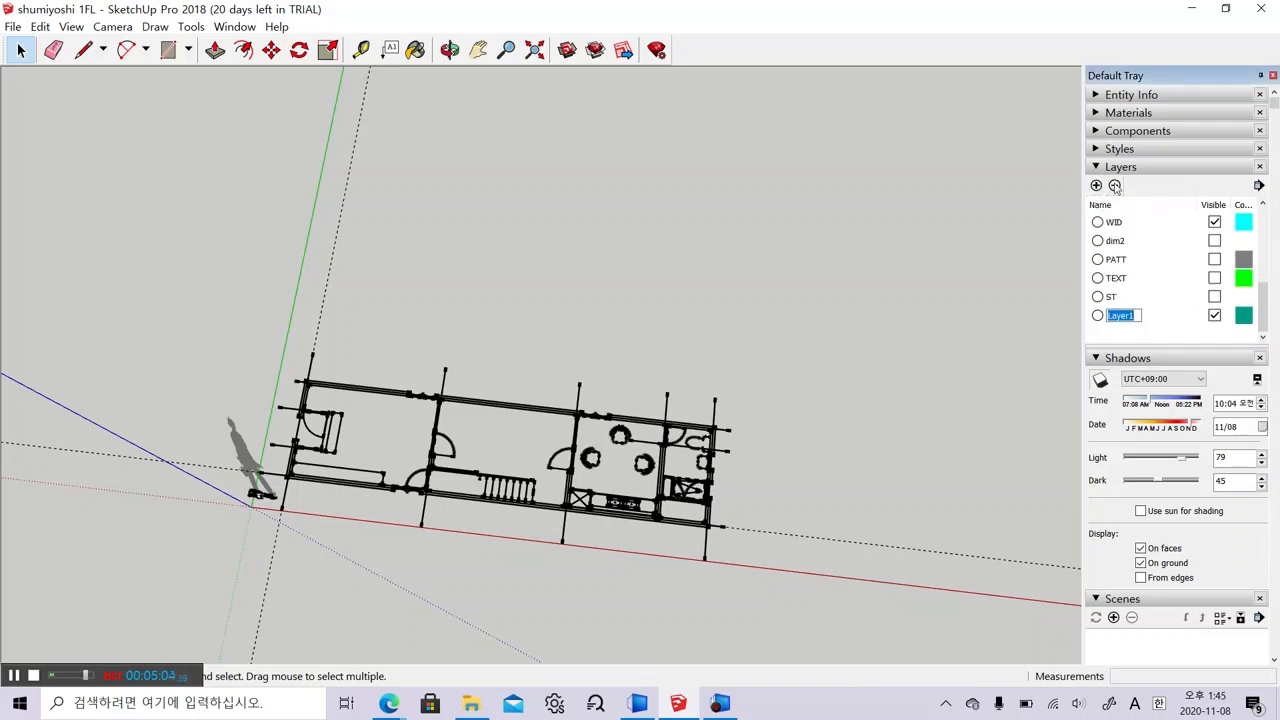
{"action": "left_click", "coordinate": [1115, 296]}
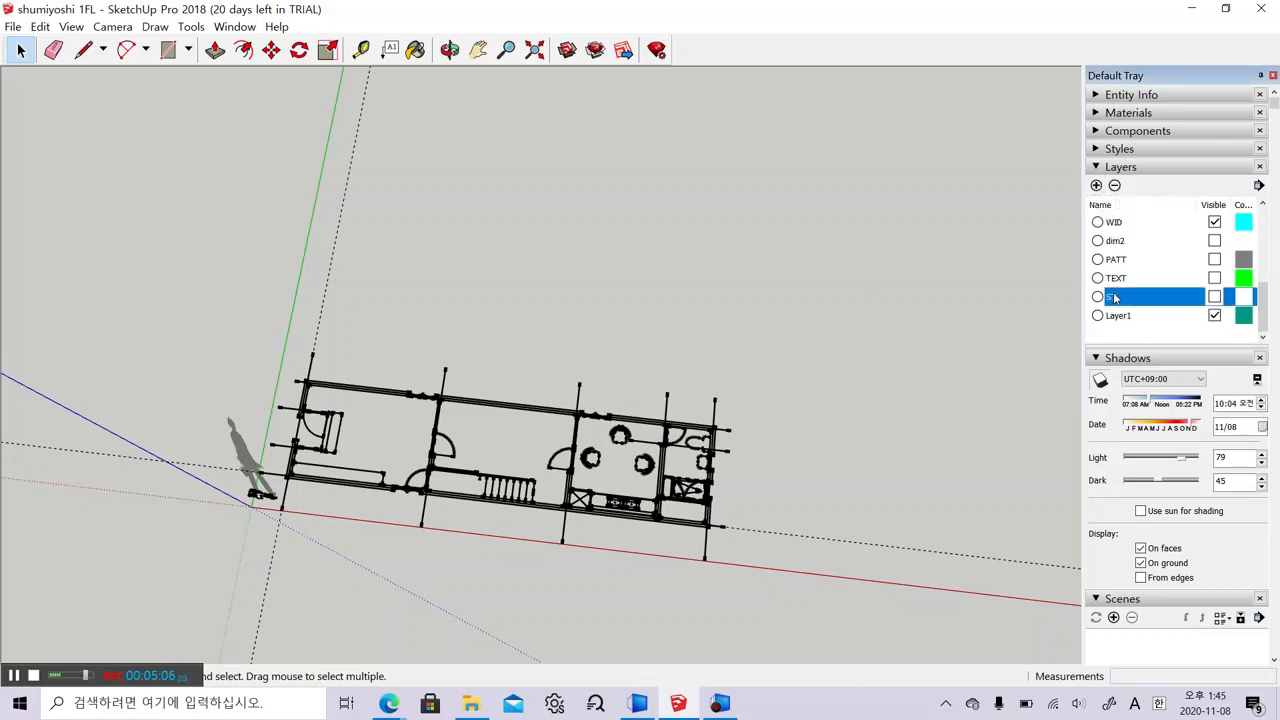
{"action": "left_click", "coordinate": [1113, 187]}
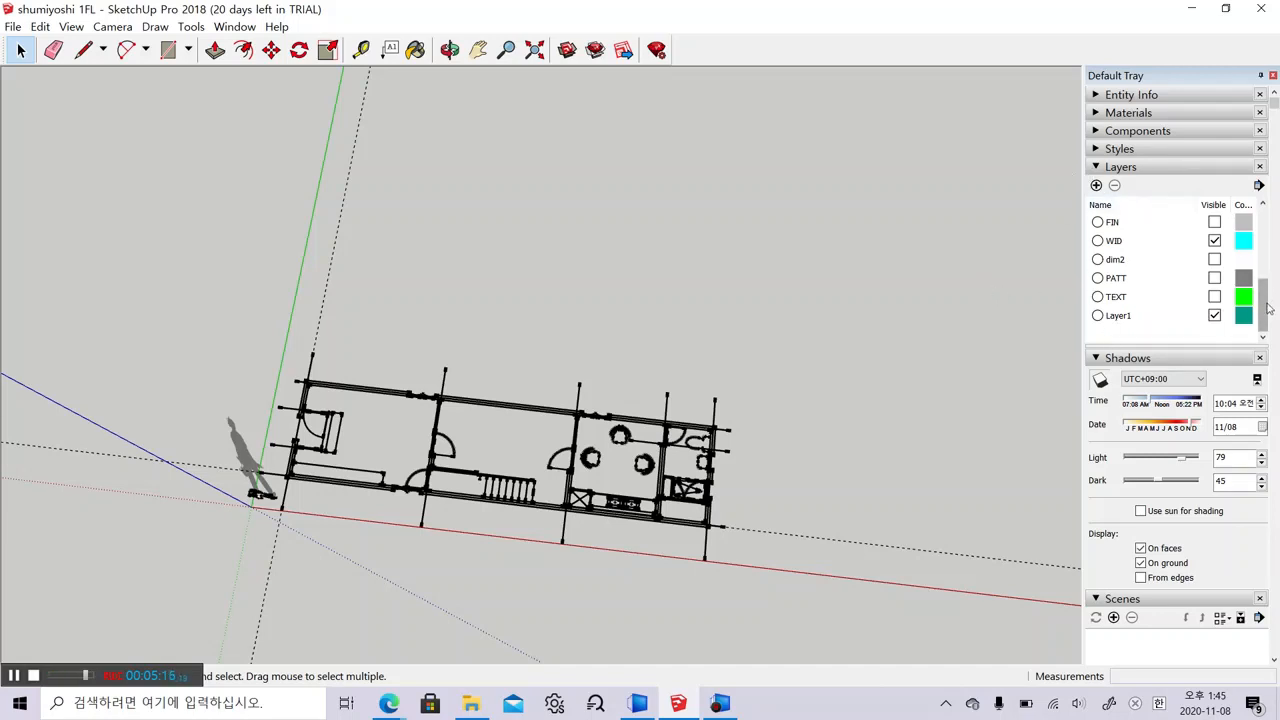
- Make the TEX layer visible and current, and return the current layer to Layer0
{"action": "left_click_drag", "start_coordinate": [1268, 314], "coordinate": [1257, 236]}
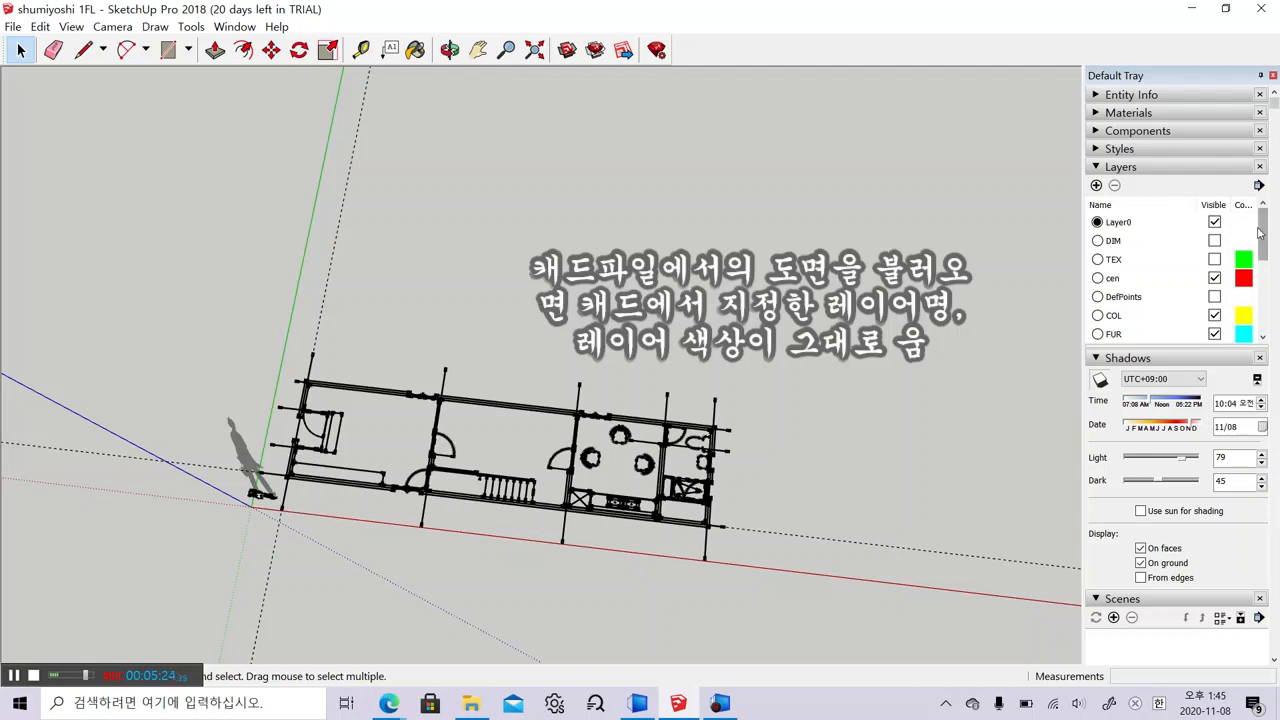
{"action": "mouse_move", "coordinate": [1265, 234]}
{"action": "left_mouse_down"}
{"action": "mouse_move", "coordinate": [1267, 305]}
{"action": "mouse_move", "coordinate": [1265, 254]}
{"action": "left_mouse_up"}
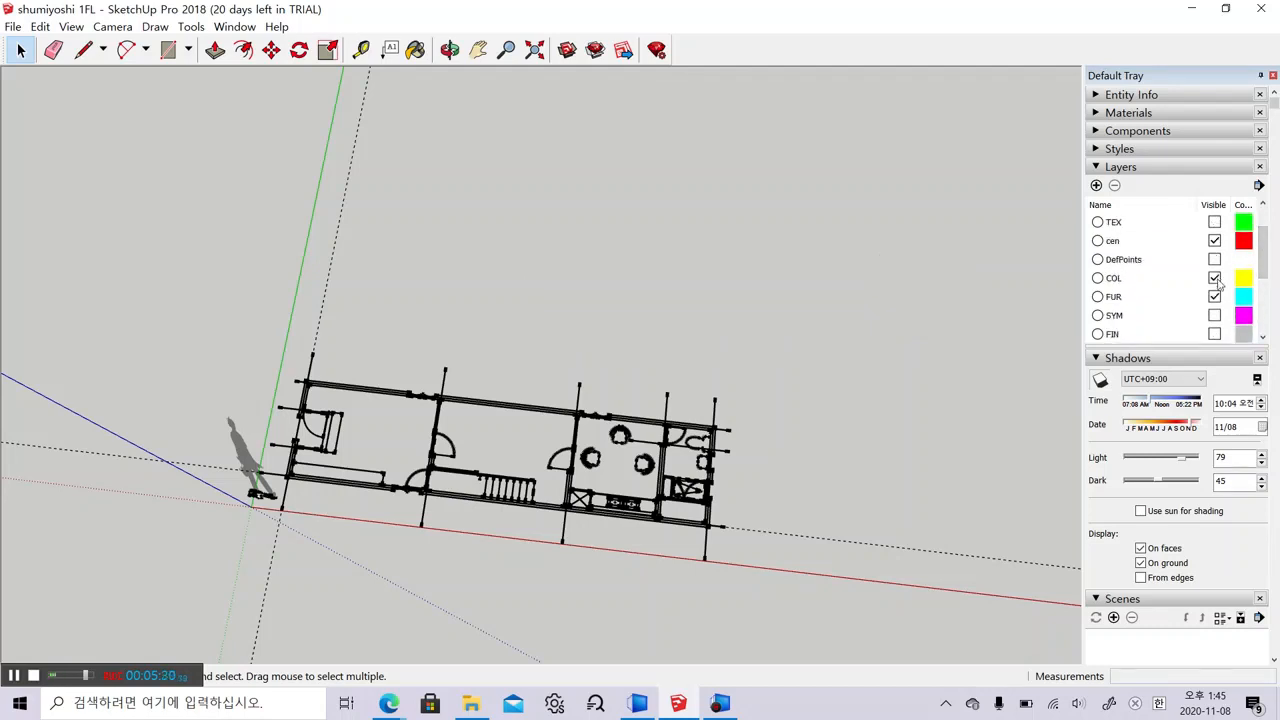
{"action": "left_click", "coordinate": [1215, 222]}
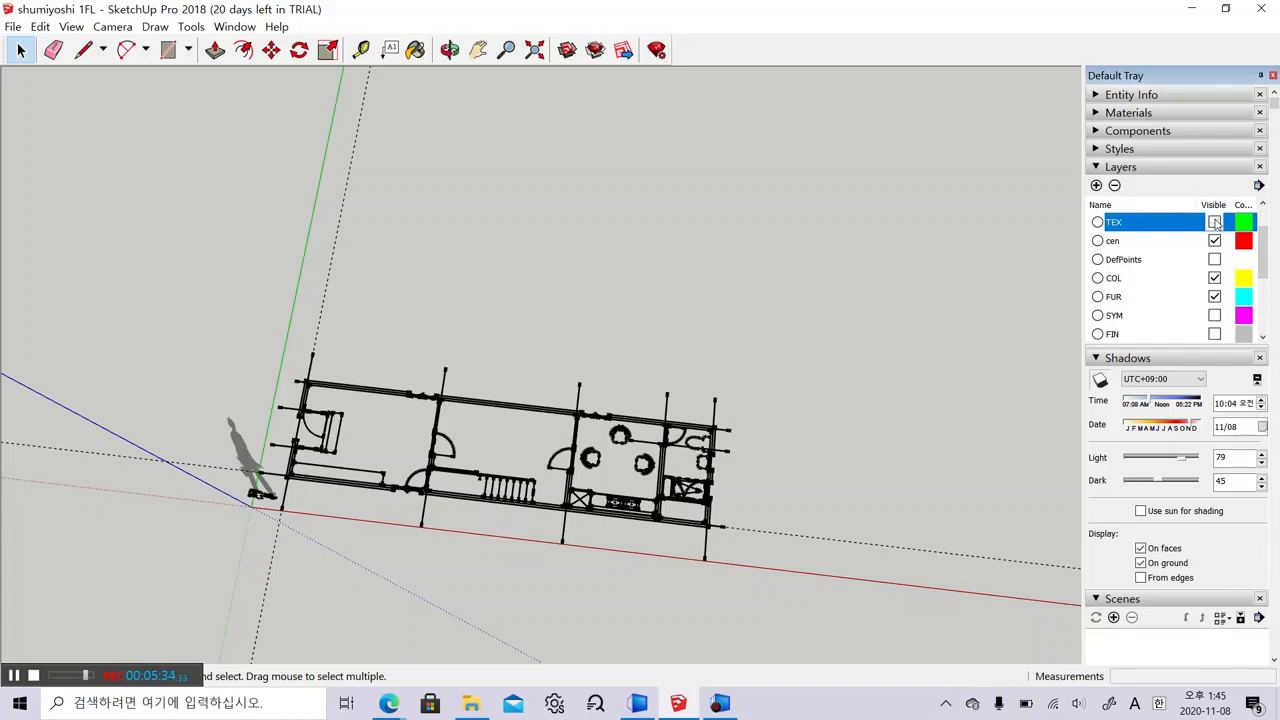
{"action": "left_click", "coordinate": [1097, 222]}
{"action": "left_click_drag", "start_coordinate": [1264, 268], "coordinate": [1264, 248]}
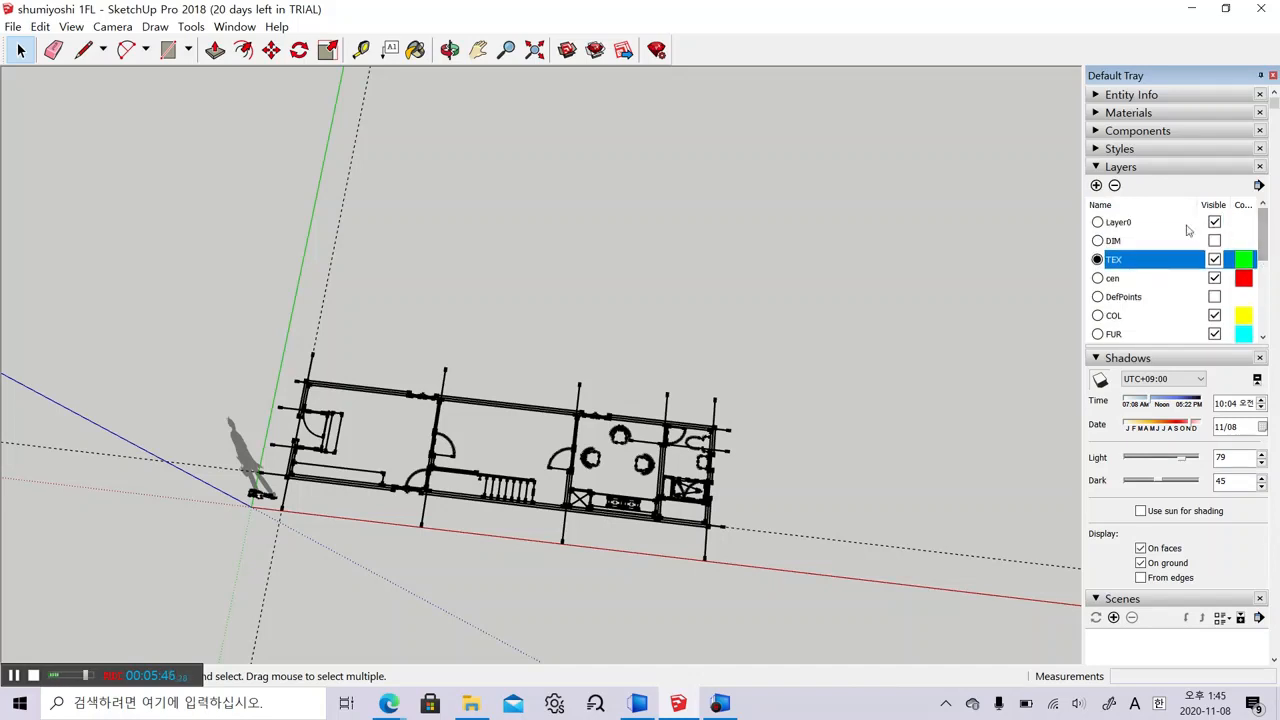
{"action": "left_click", "coordinate": [1098, 222]}
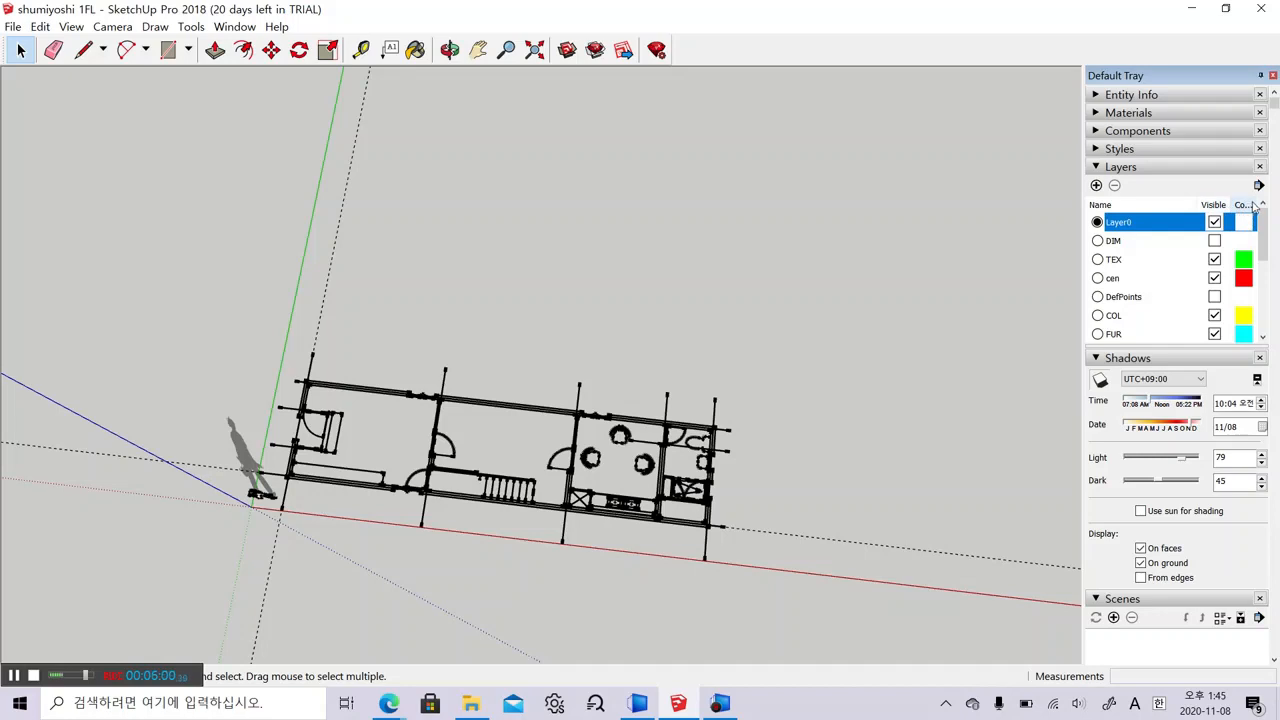
- Adjust the column widths in the layer list so the Color column's heading fits in full
{"action": "left_click_drag", "start_coordinate": [1252, 203], "coordinate": [1258, 203]}
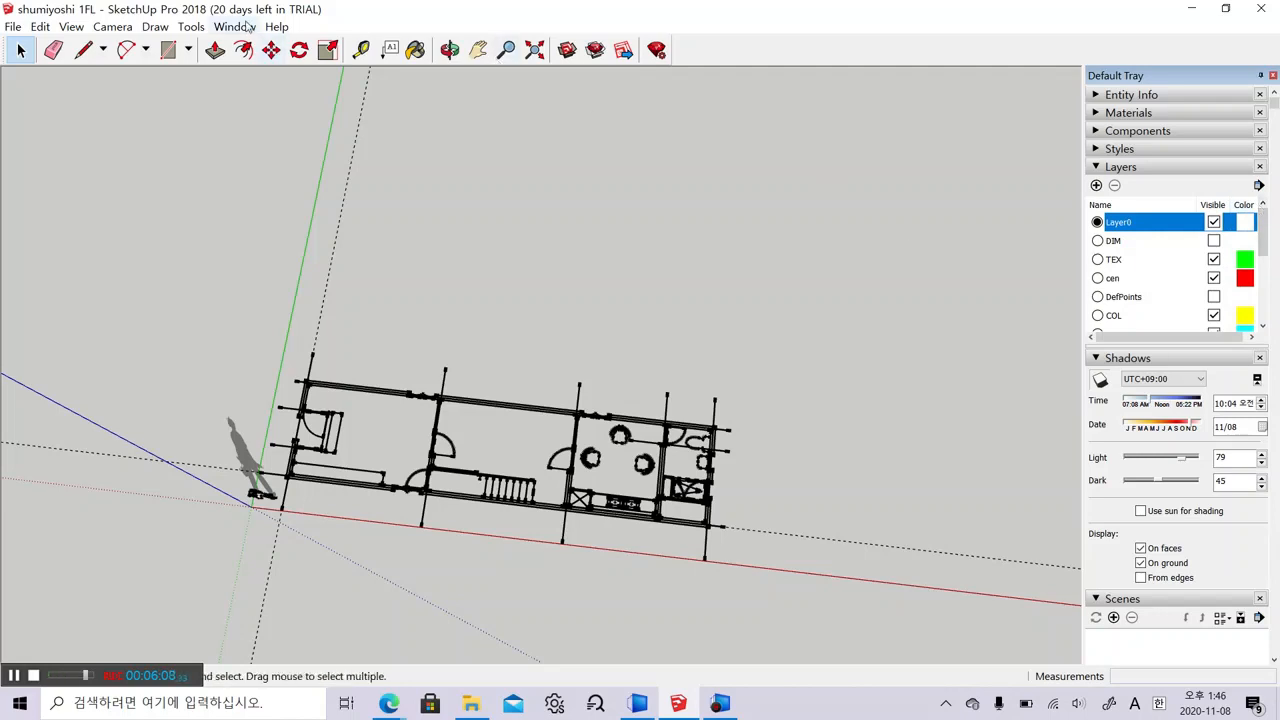
{"action": "left_click", "coordinate": [248, 26]}
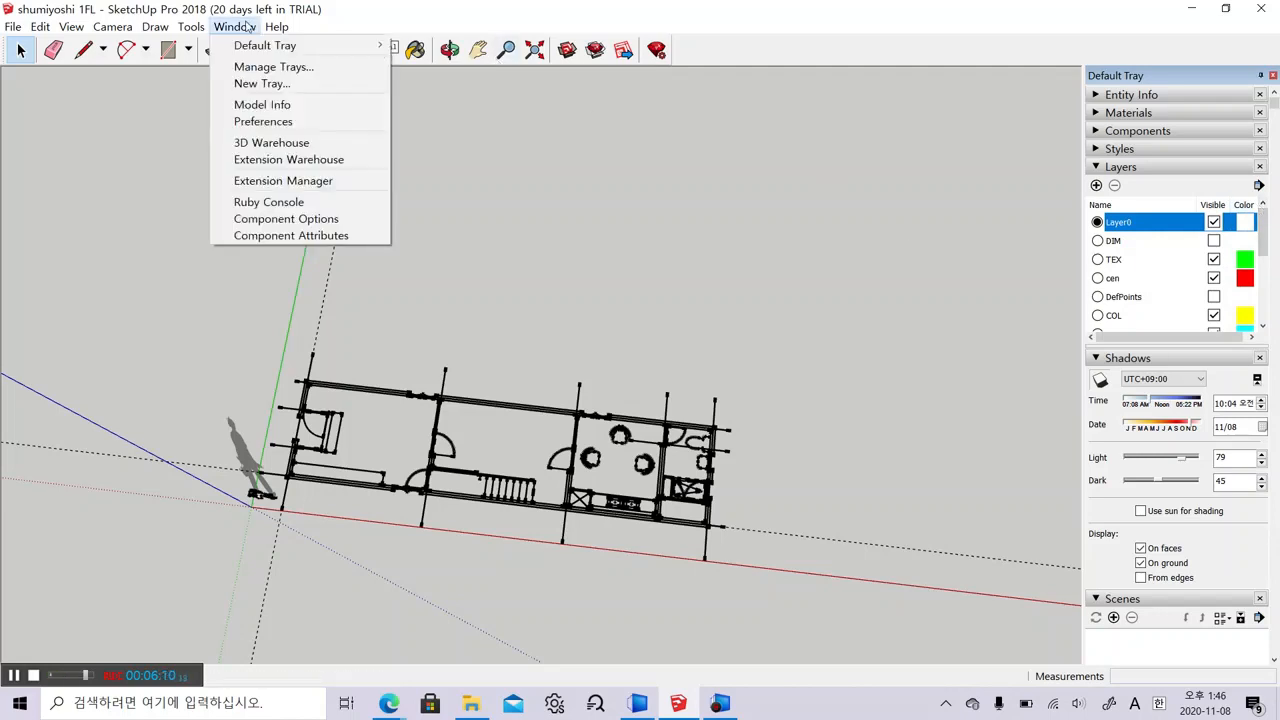
{"action": "left_click", "coordinate": [710, 57]}
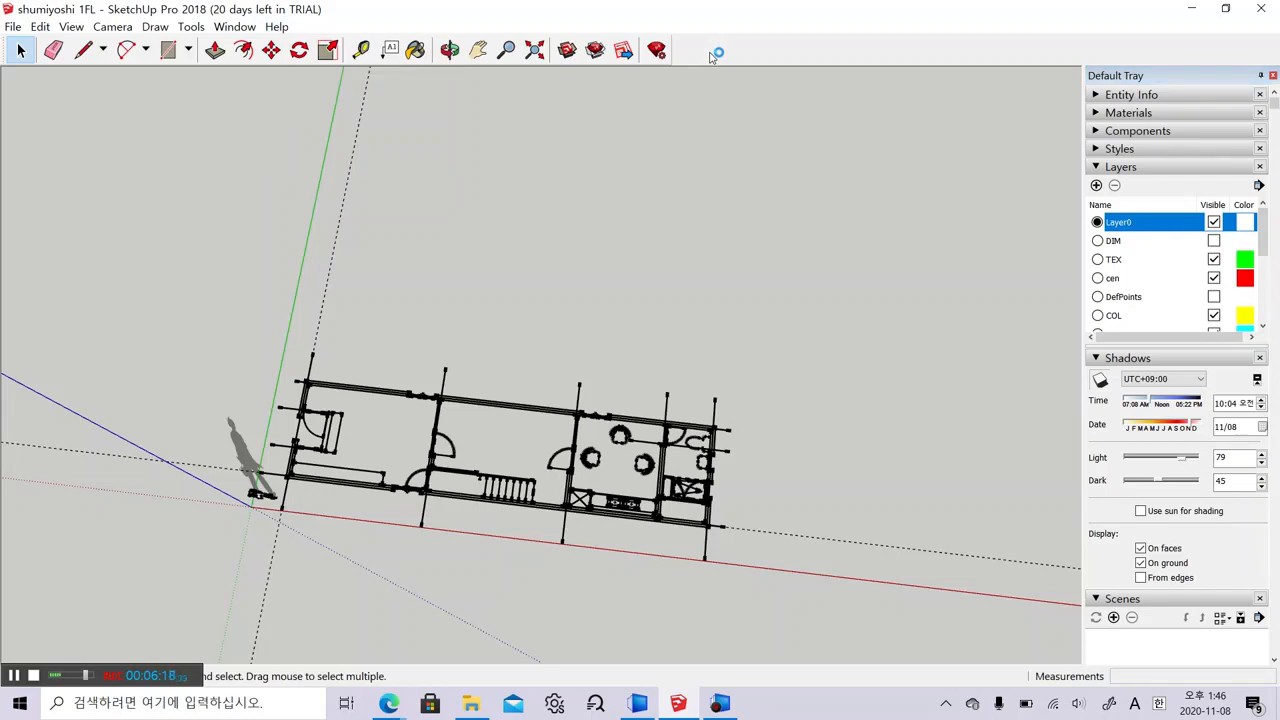
- Show the Camera toolbar and the Drawing toolbar
{"action": "right_click", "coordinate": [712, 57]}
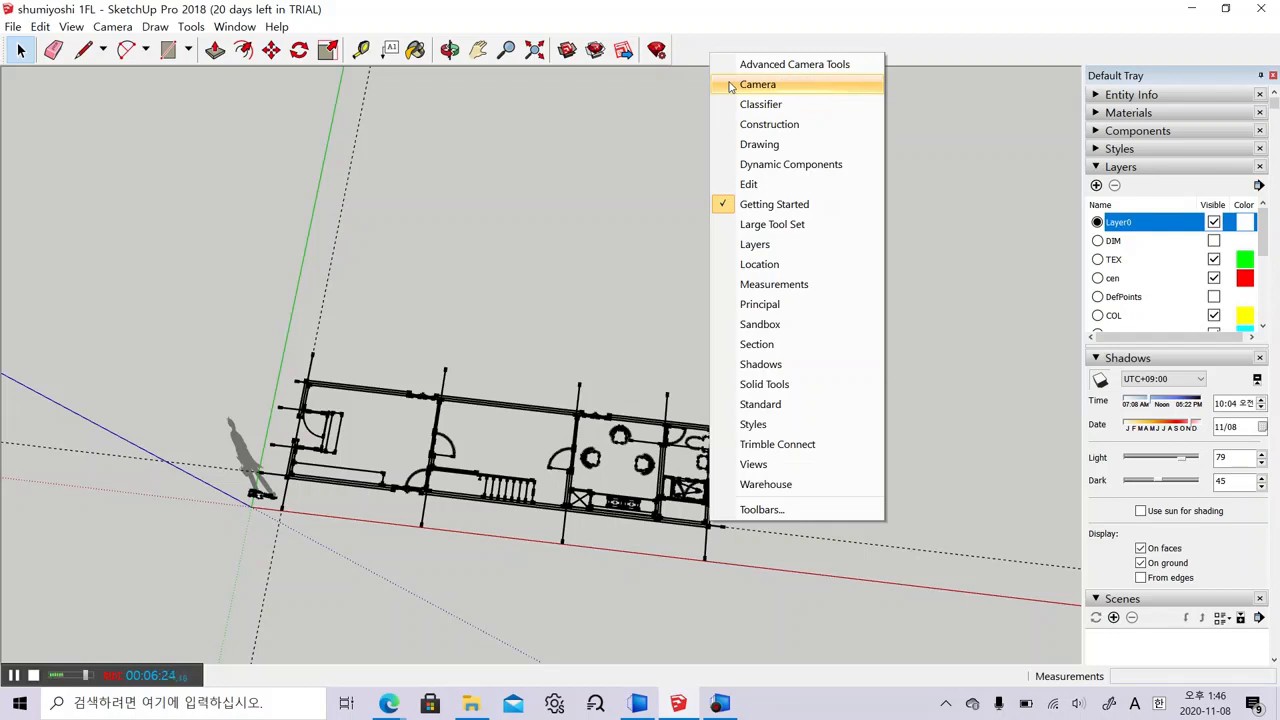
{"action": "left_click", "coordinate": [731, 87]}
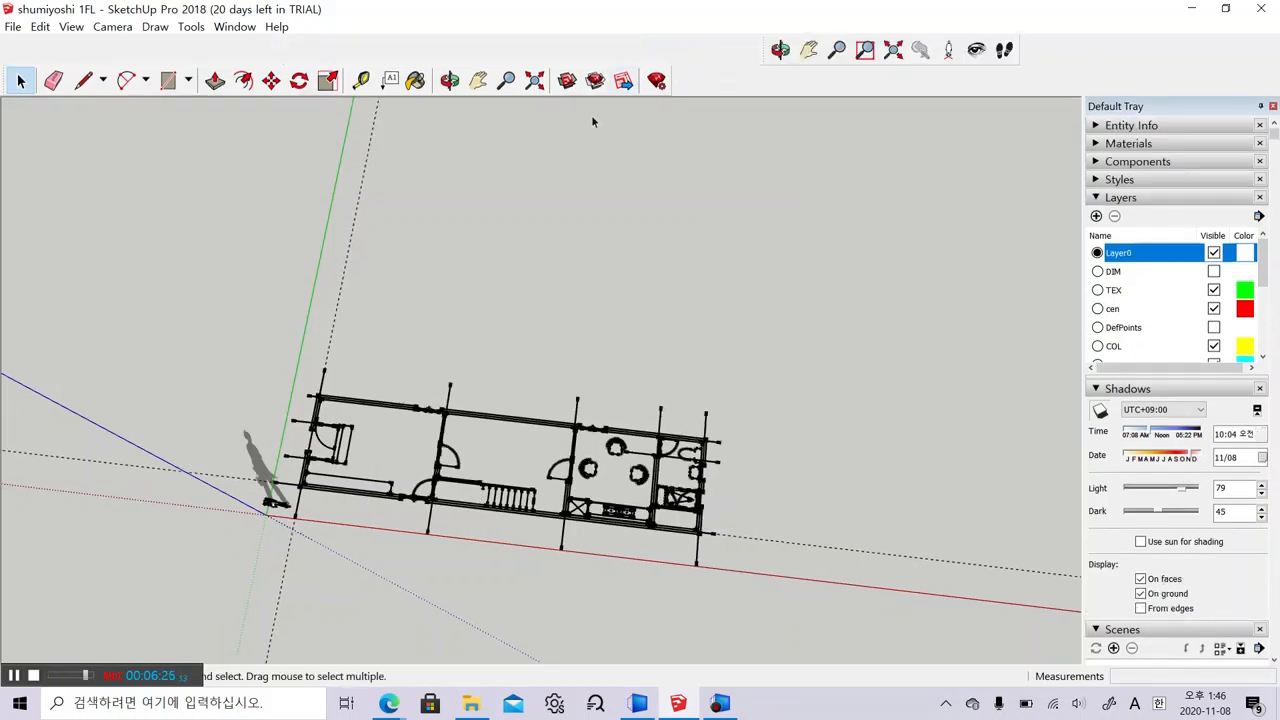
{"action": "right_click", "coordinate": [756, 55]}
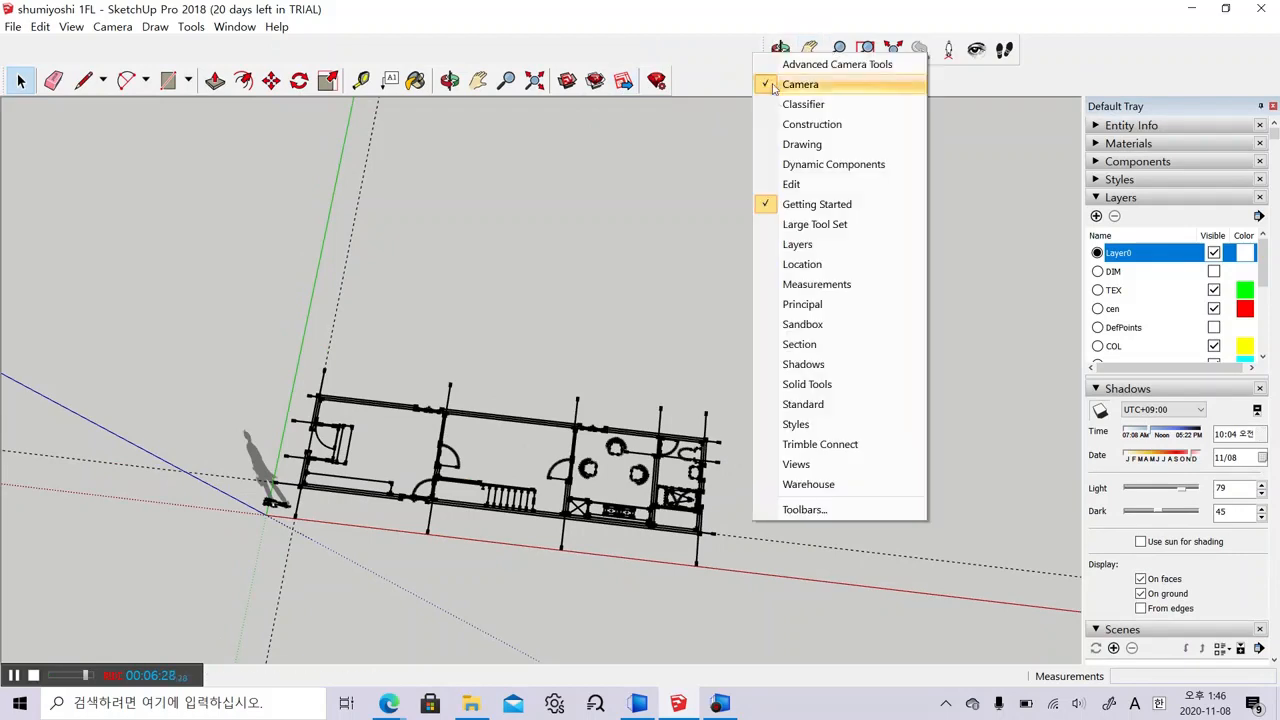
{"action": "left_click", "coordinate": [766, 145]}
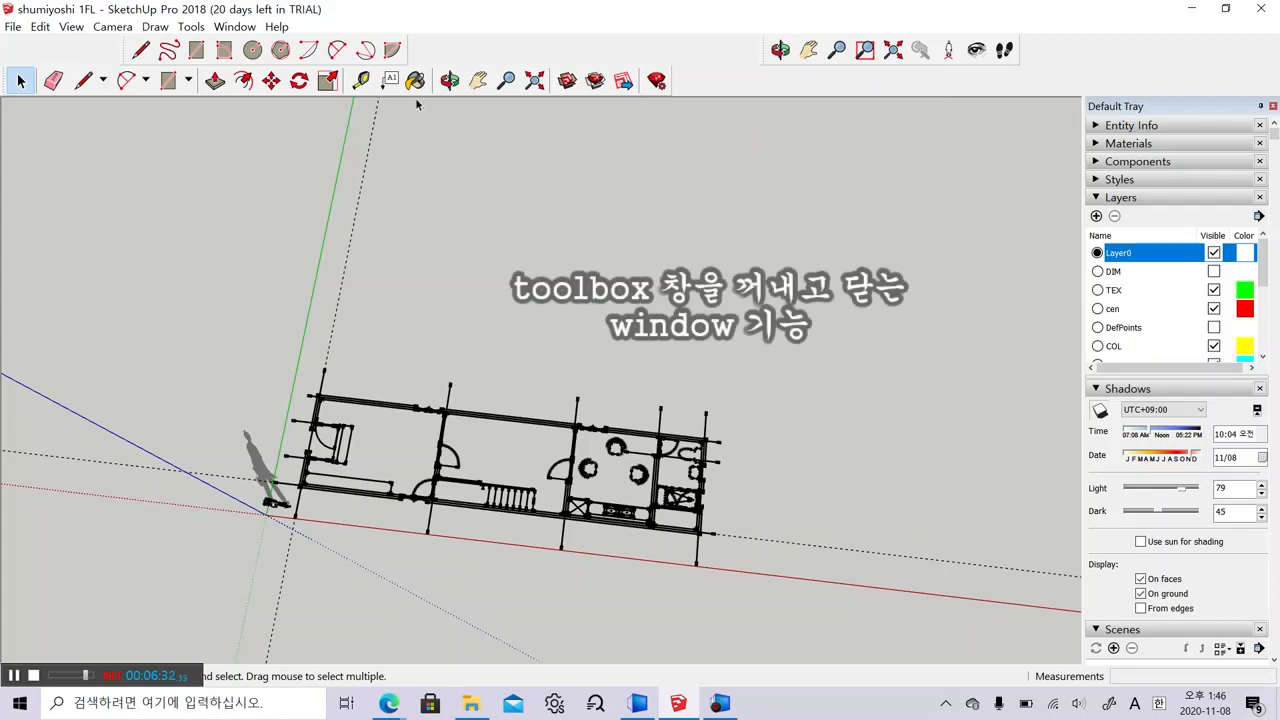
- Show the Edit toolbar, float it over the drawing area and close it again
{"action": "right_click", "coordinate": [675, 51]}
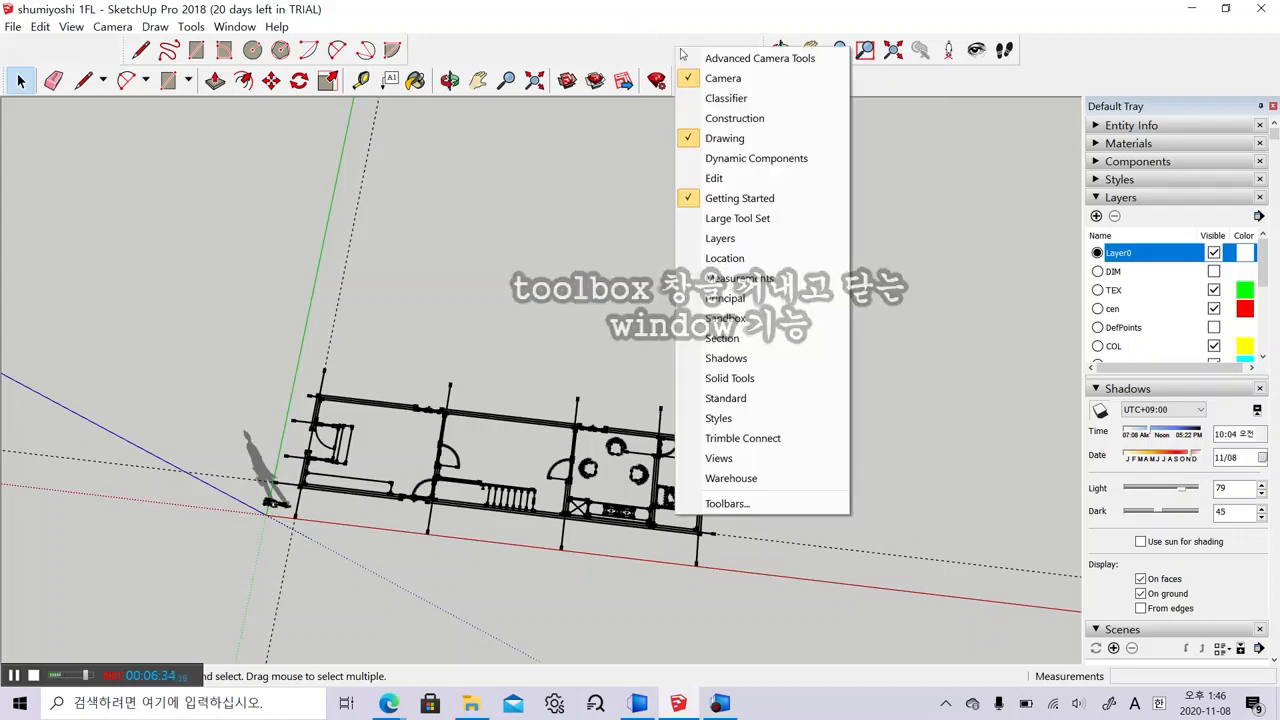
{"action": "left_click", "coordinate": [712, 178]}
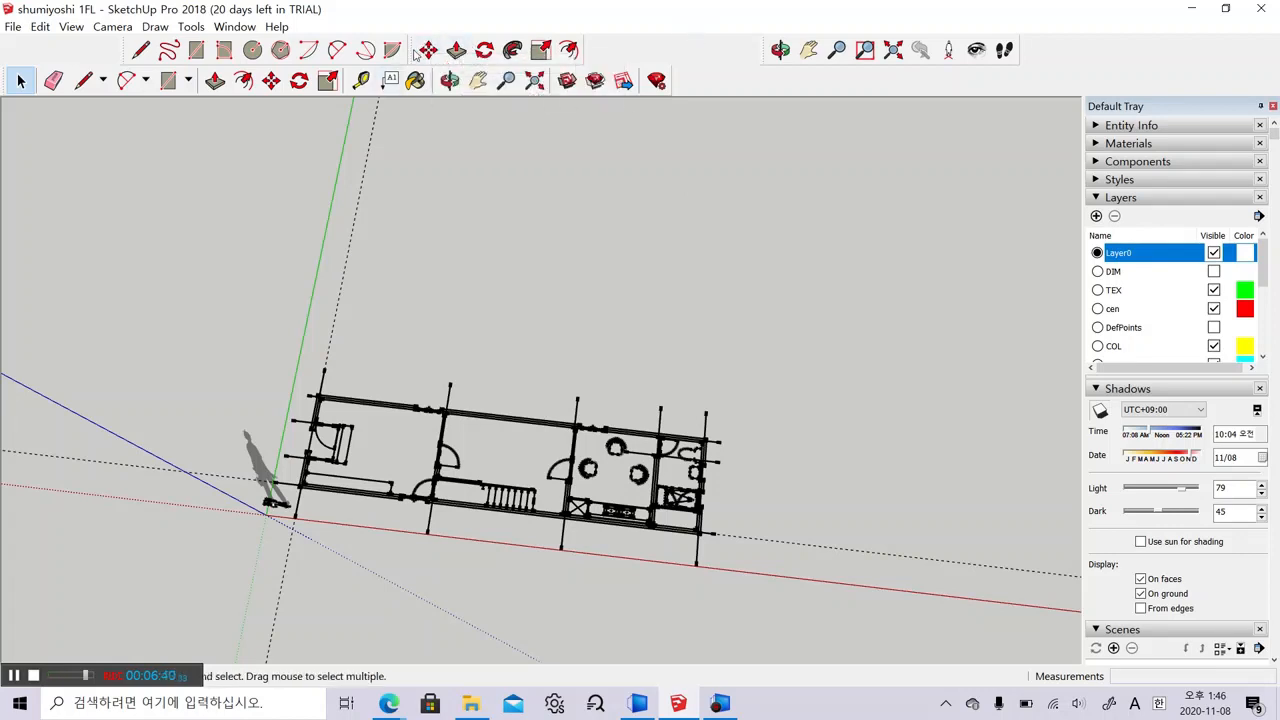
{"action": "left_click_drag", "start_coordinate": [416, 50], "coordinate": [442, 170]}
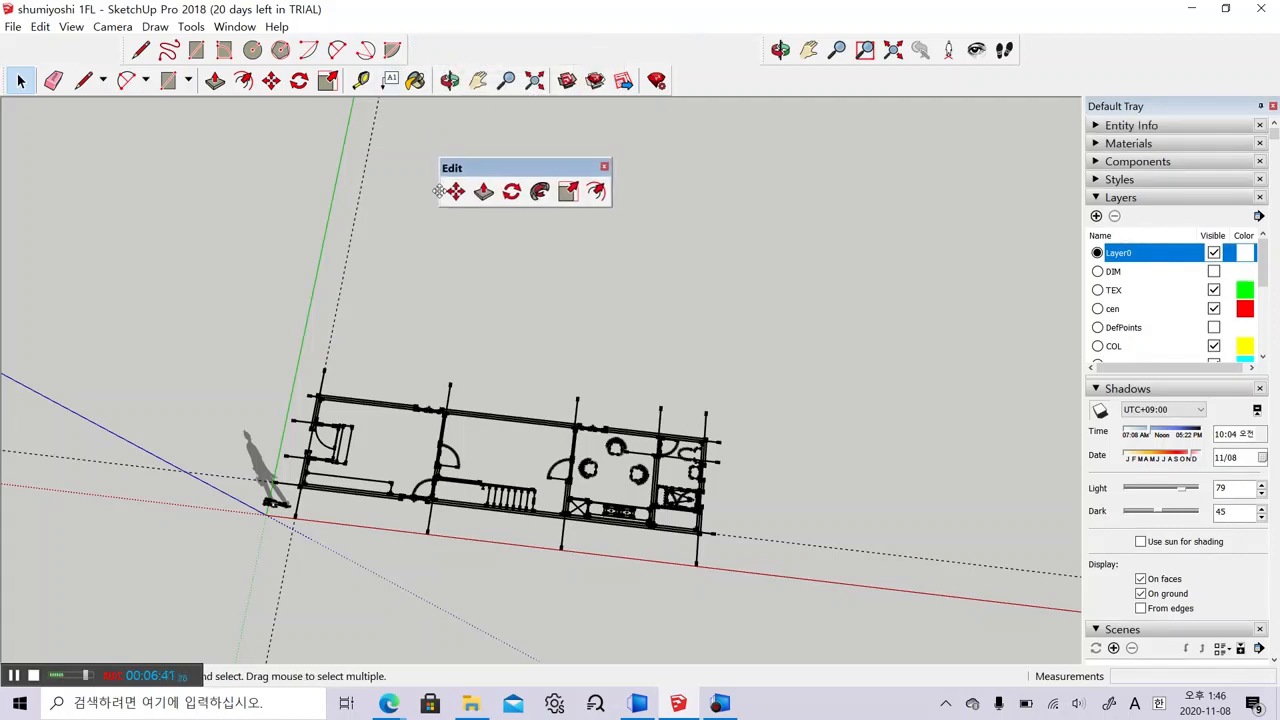
{"action": "left_click", "coordinate": [603, 168]}
- Show the Layers toolbar and dock it at the end of the Getting Started toolbar row
{"action": "right_click", "coordinate": [707, 69]}
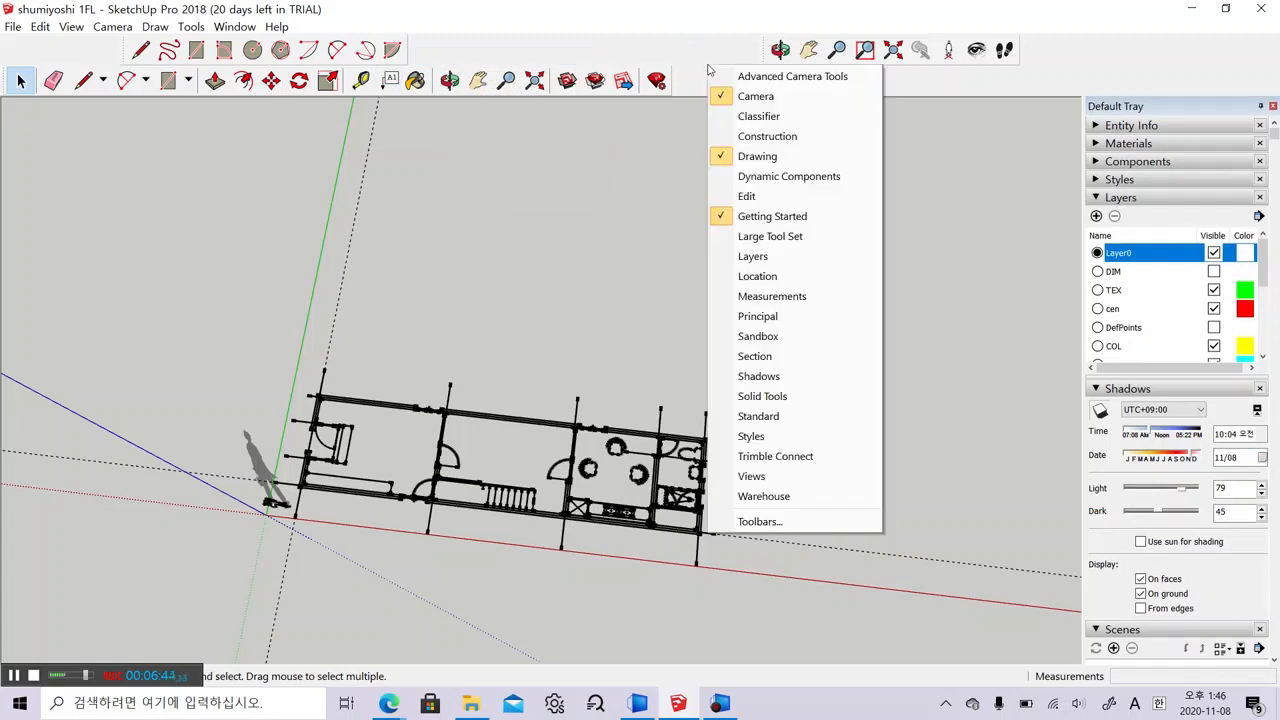
{"action": "left_click", "coordinate": [763, 258]}
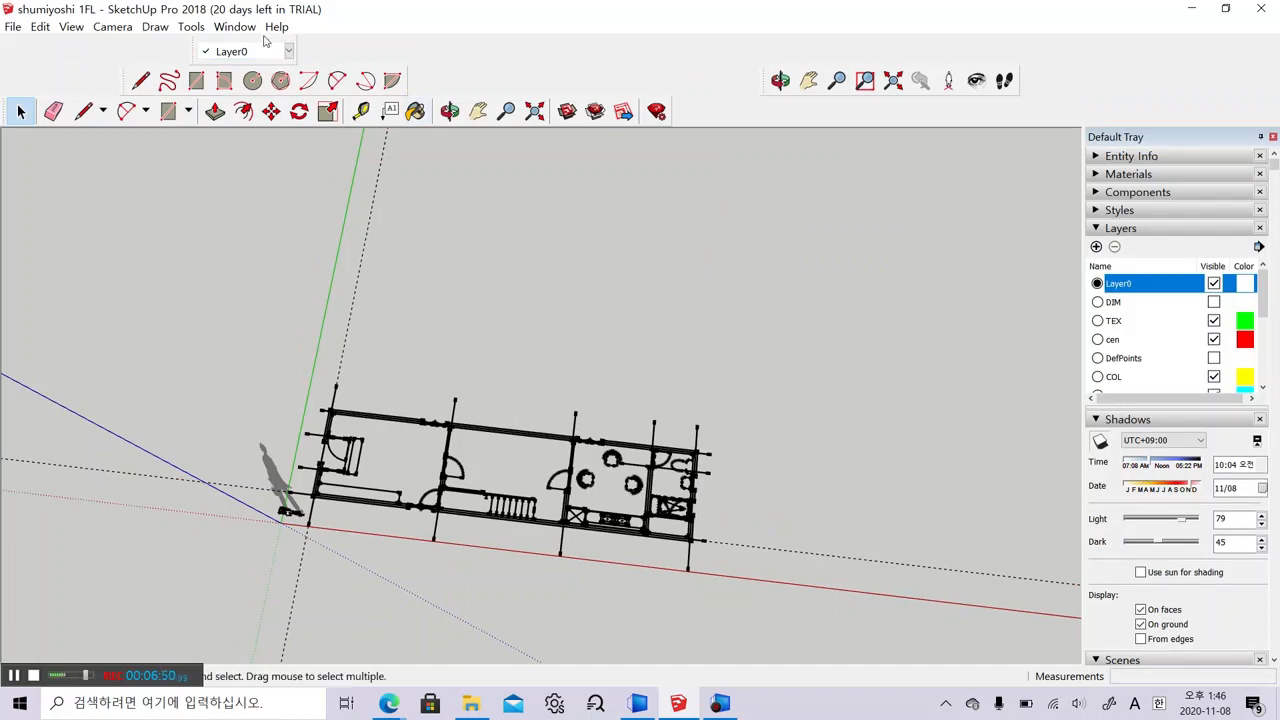
{"action": "left_click_drag", "start_coordinate": [193, 41], "coordinate": [720, 69]}
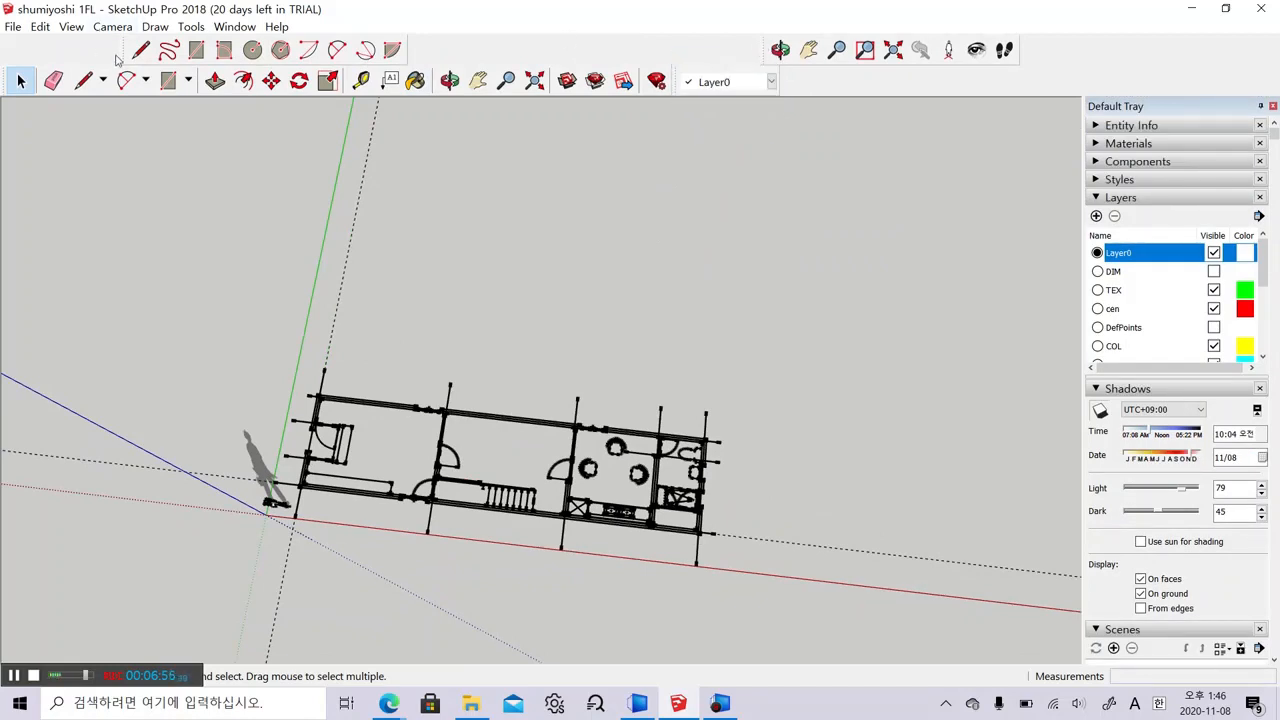
- Dock the Drawing toolbar beside the Layers toolbar and float the Camera toolbar over the drawing area
{"action": "mouse_move", "coordinate": [127, 50]}
{"action": "left_mouse_down"}
{"action": "mouse_move", "coordinate": [250, 52]}
{"action": "mouse_move", "coordinate": [600, 100]}
{"action": "left_mouse_up"}
{"action": "mouse_move", "coordinate": [727, 121]}
{"action": "left_mouse_down"}
{"action": "mouse_move", "coordinate": [790, 105]}
{"action": "mouse_move", "coordinate": [787, 75]}
{"action": "left_mouse_up"}
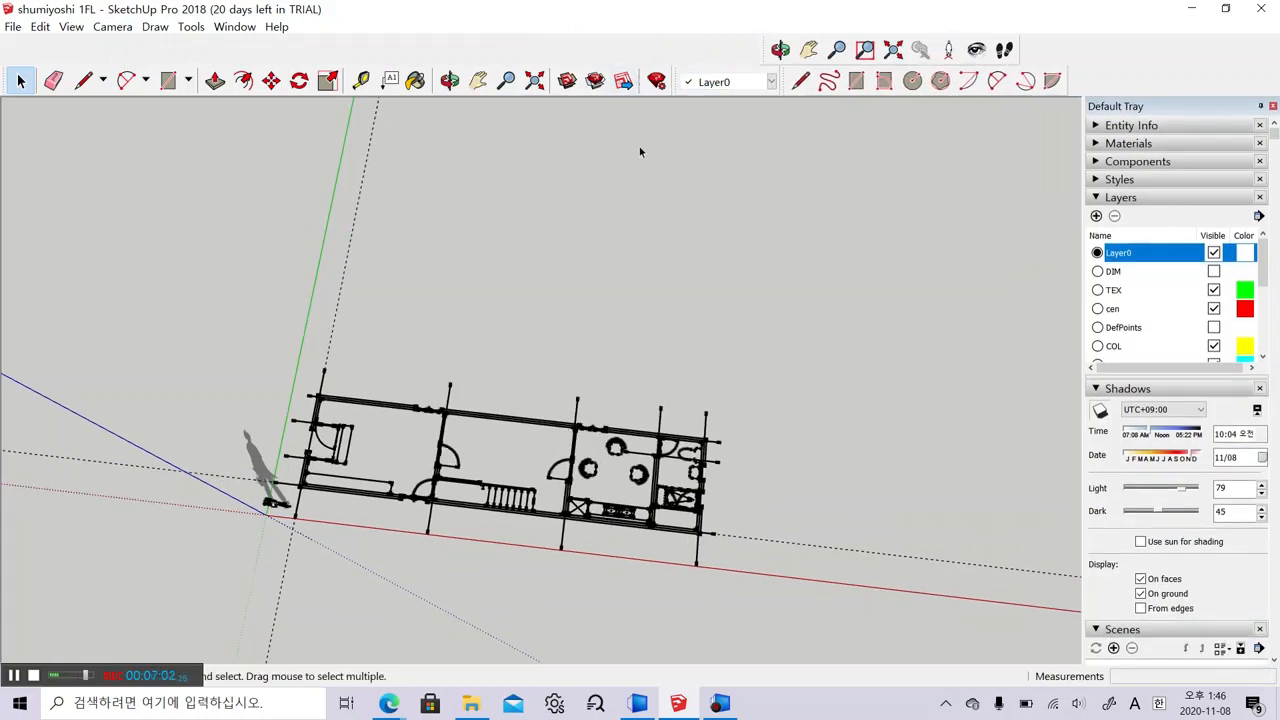
{"action": "left_click_drag", "start_coordinate": [763, 49], "coordinate": [35, 190]}
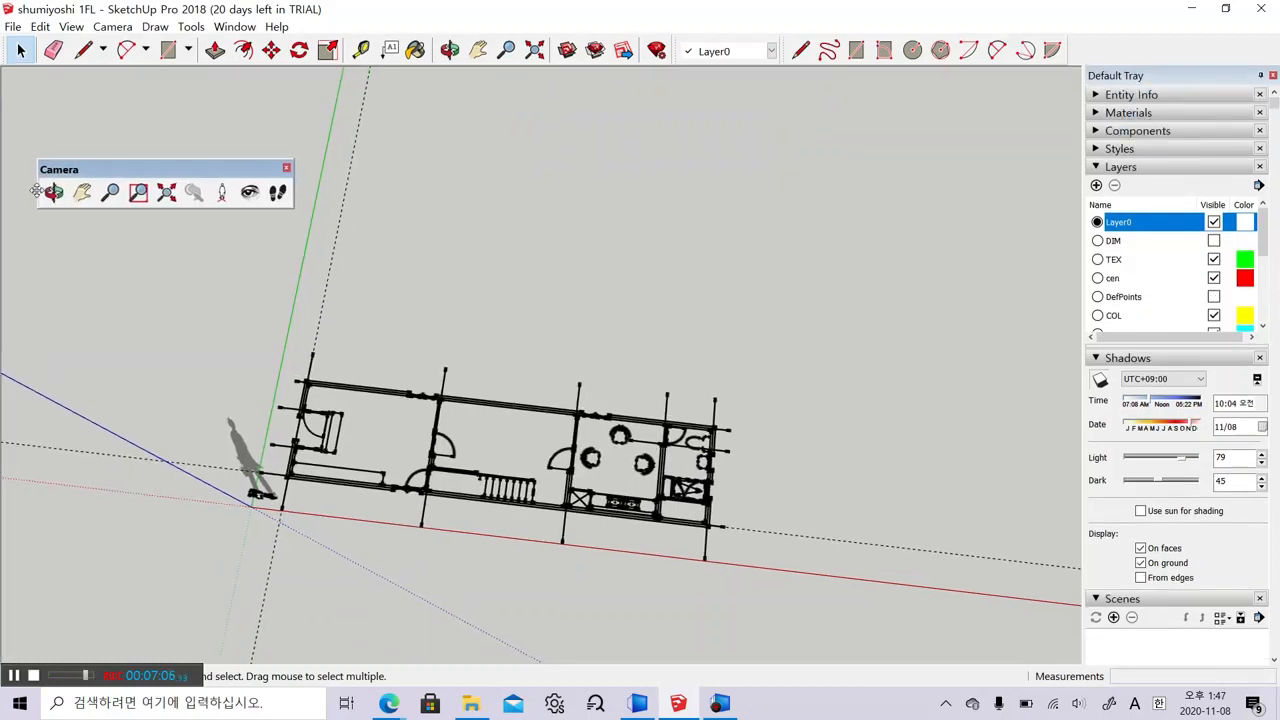
- Set the model to the Iso view using the Views toolbar, and dock that toolbar beside the Drawing toolbar
{"action": "right_click", "coordinate": [1093, 46]}
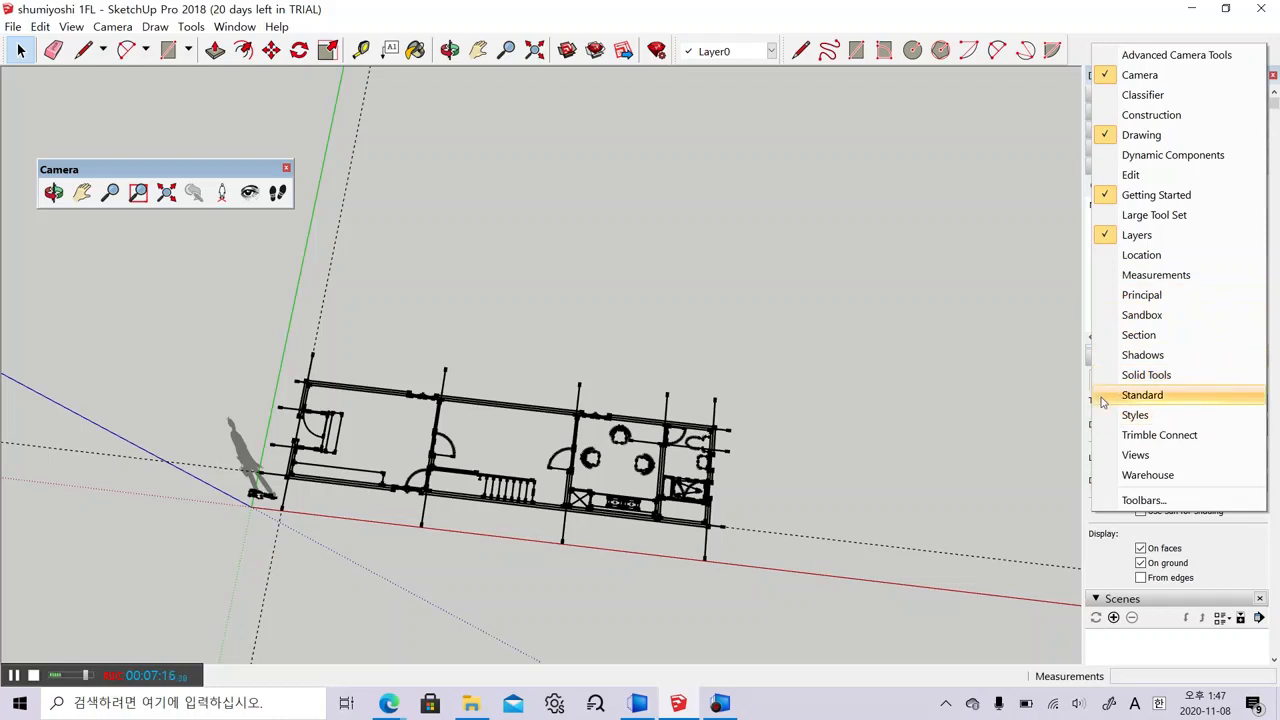
{"action": "left_click", "coordinate": [1108, 457]}
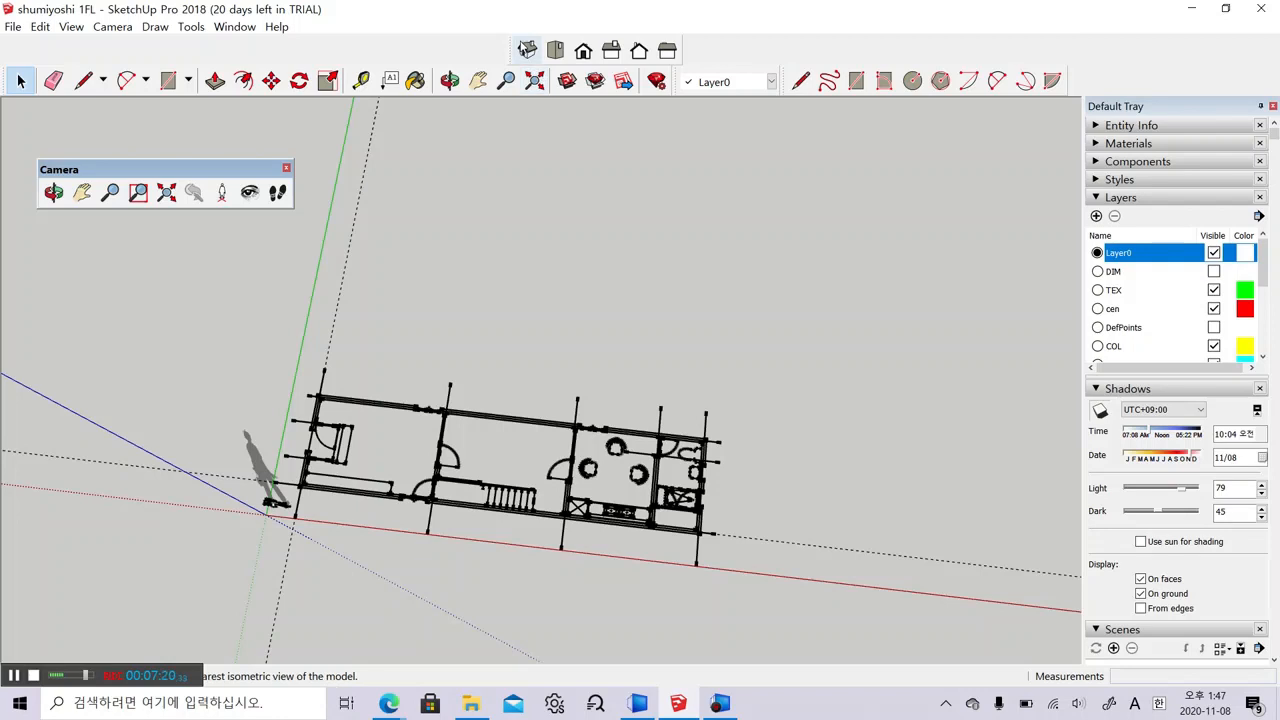
{"action": "left_click", "coordinate": [527, 50]}
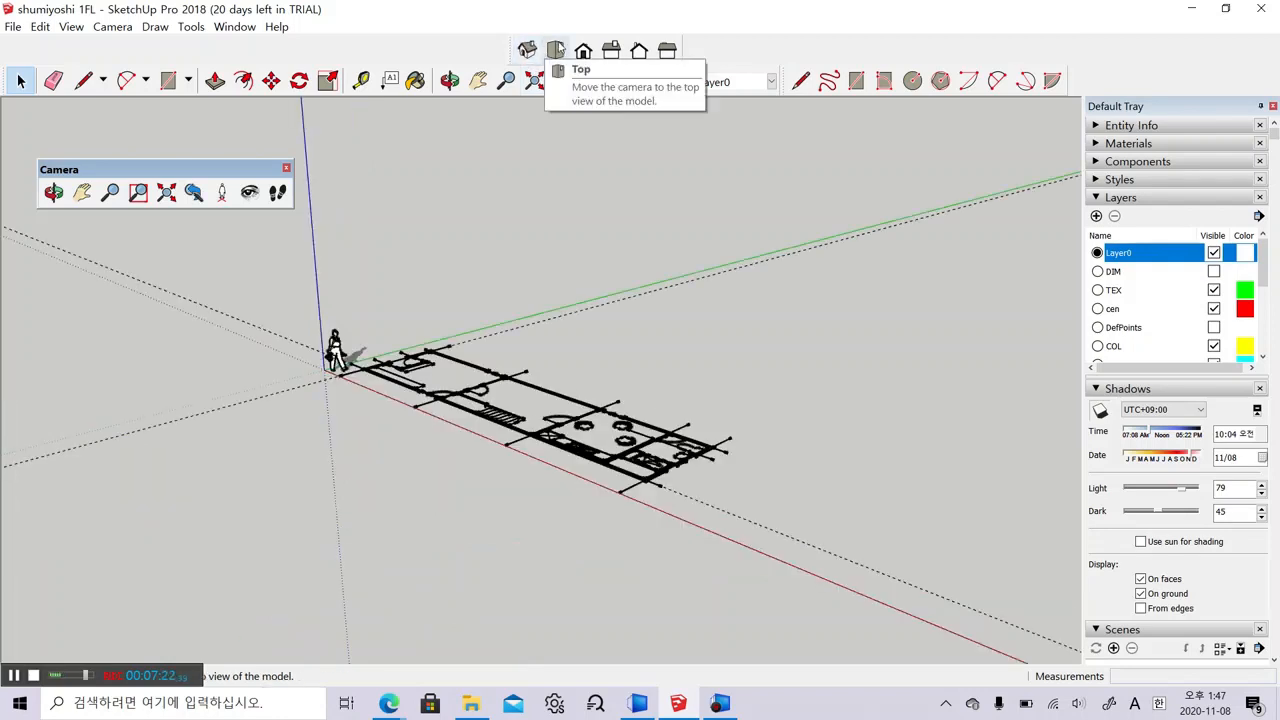
{"action": "left_click", "coordinate": [557, 50]}
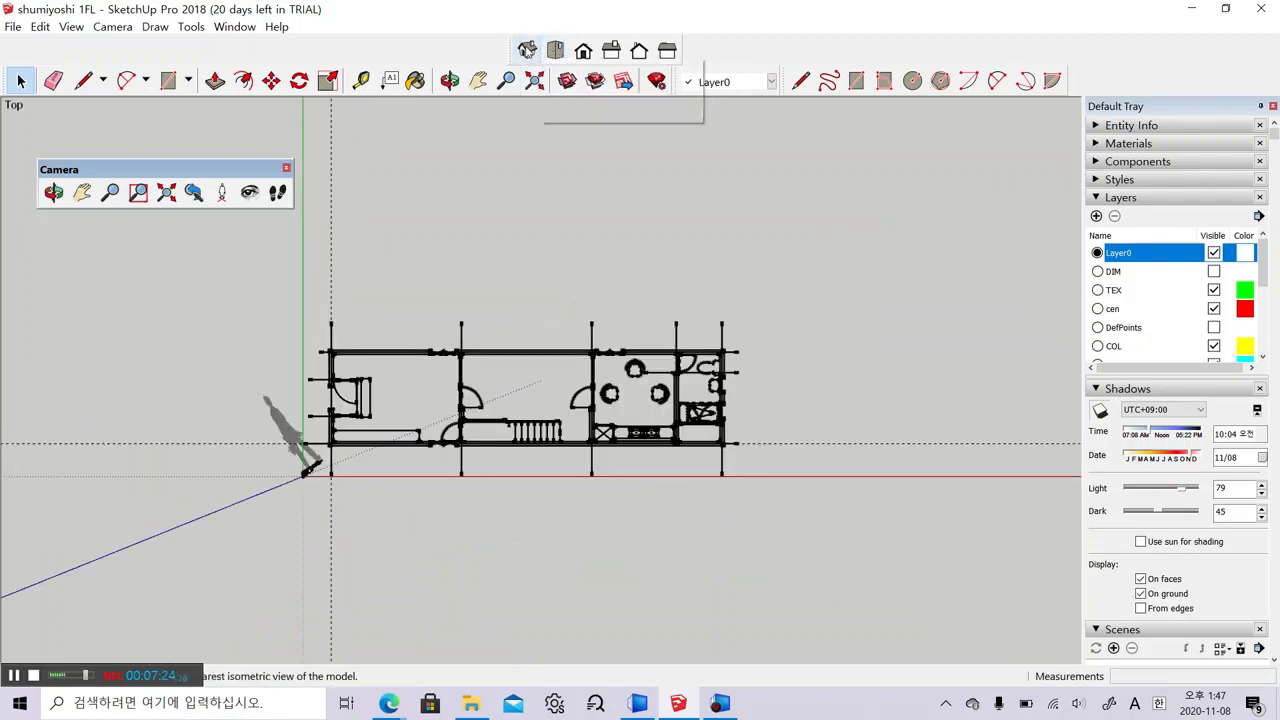
{"action": "left_click", "coordinate": [527, 50]}
{"action": "left_click_drag", "start_coordinate": [508, 51], "coordinate": [843, 50]}
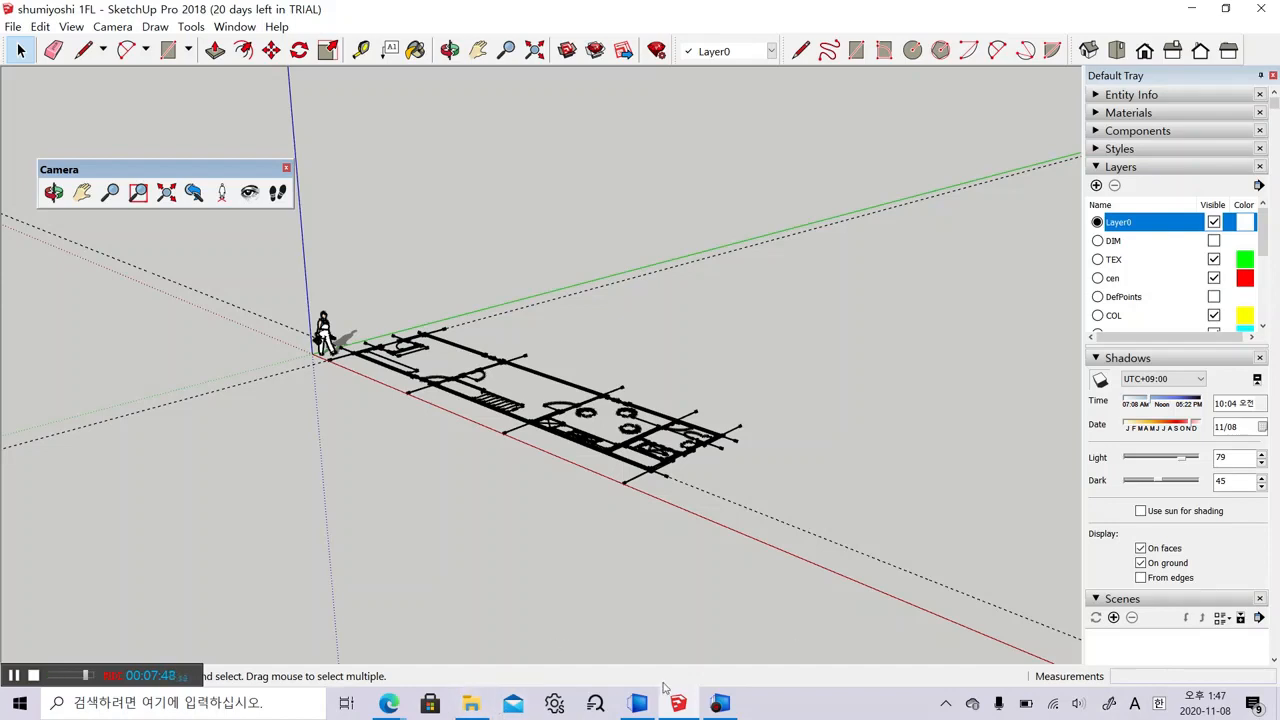
- Switch to the shumiyoshi 1FL model in SketchUp for Web and open the floor plan object for editing
{"action": "left_click", "coordinate": [388, 704]}
{"action": "left_click", "coordinate": [348, 627]}
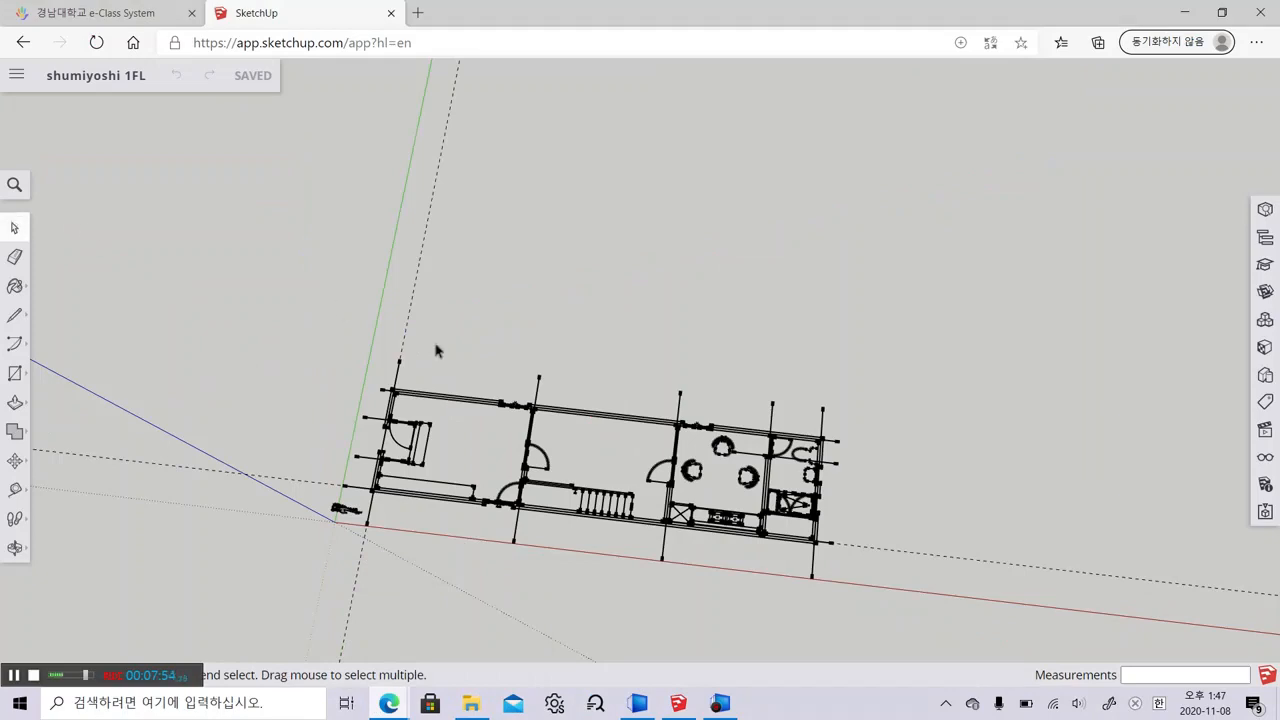
{"action": "double_click", "coordinate": [450, 404]}
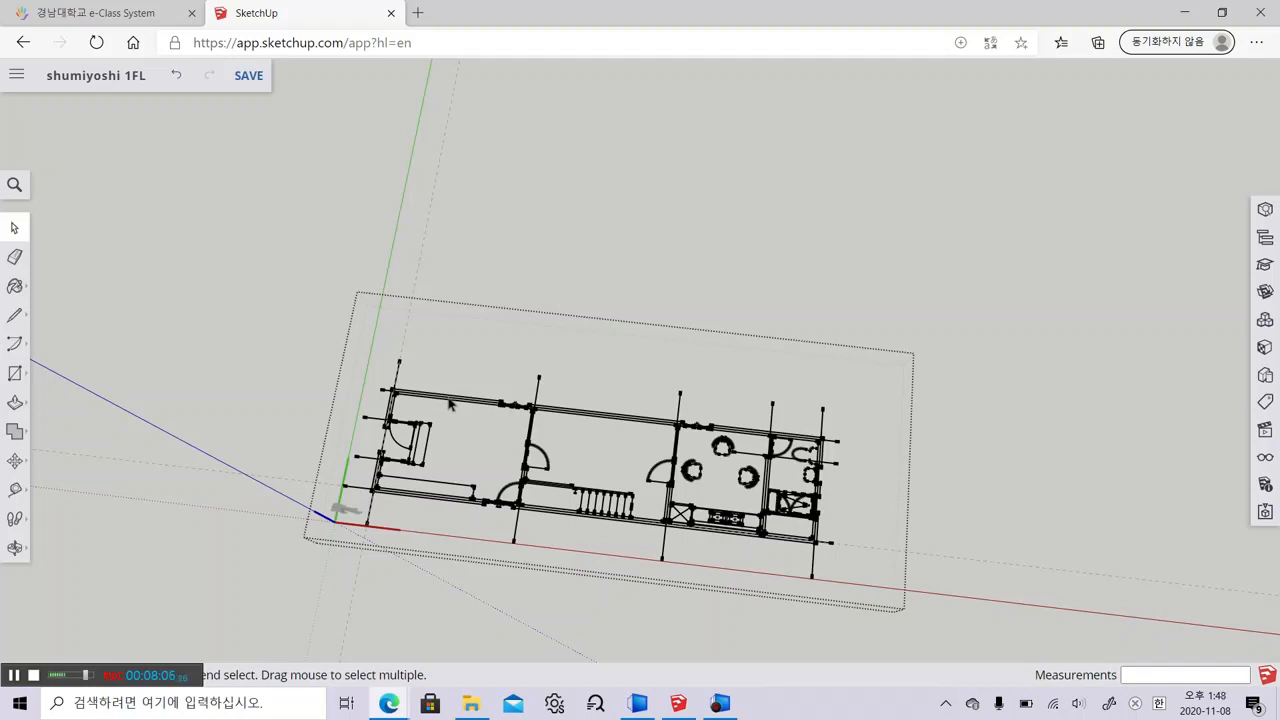
- Delete the center lines at the plan's entrance end, including those inside the outer walls and those projecting past the end wall
{"action": "left_click", "coordinate": [17, 556]}
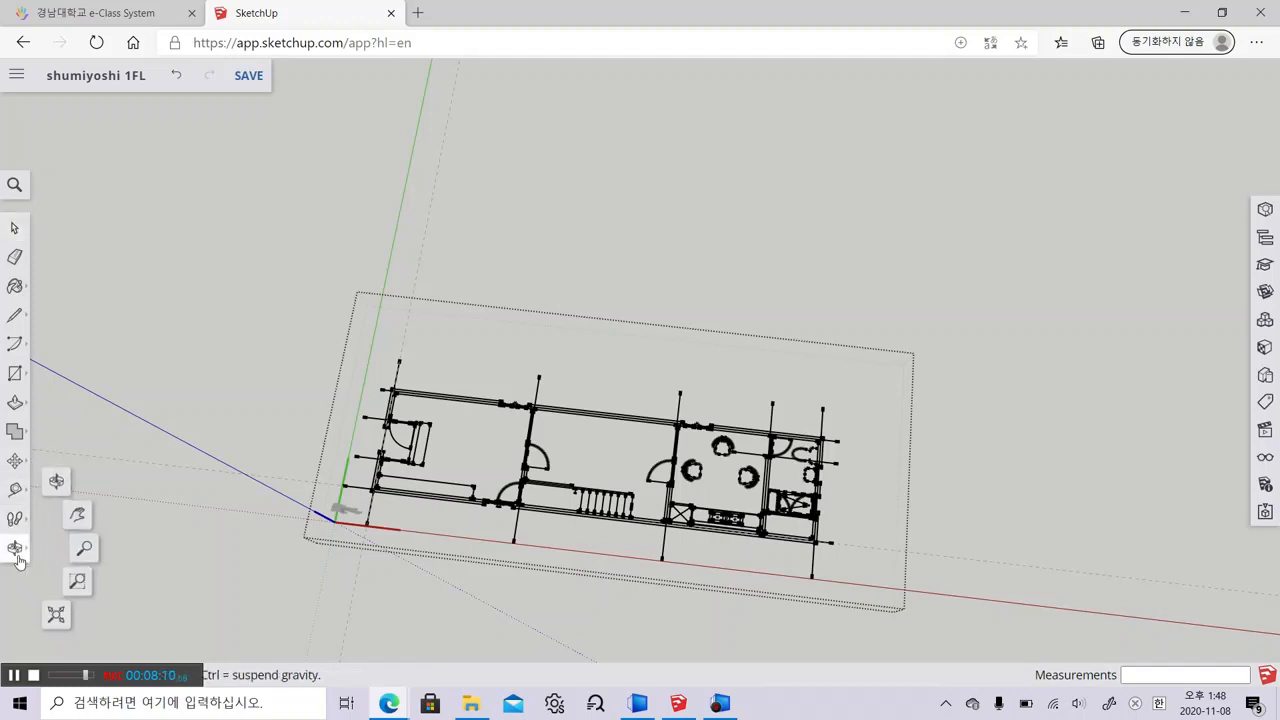
{"action": "left_click", "coordinate": [78, 584]}
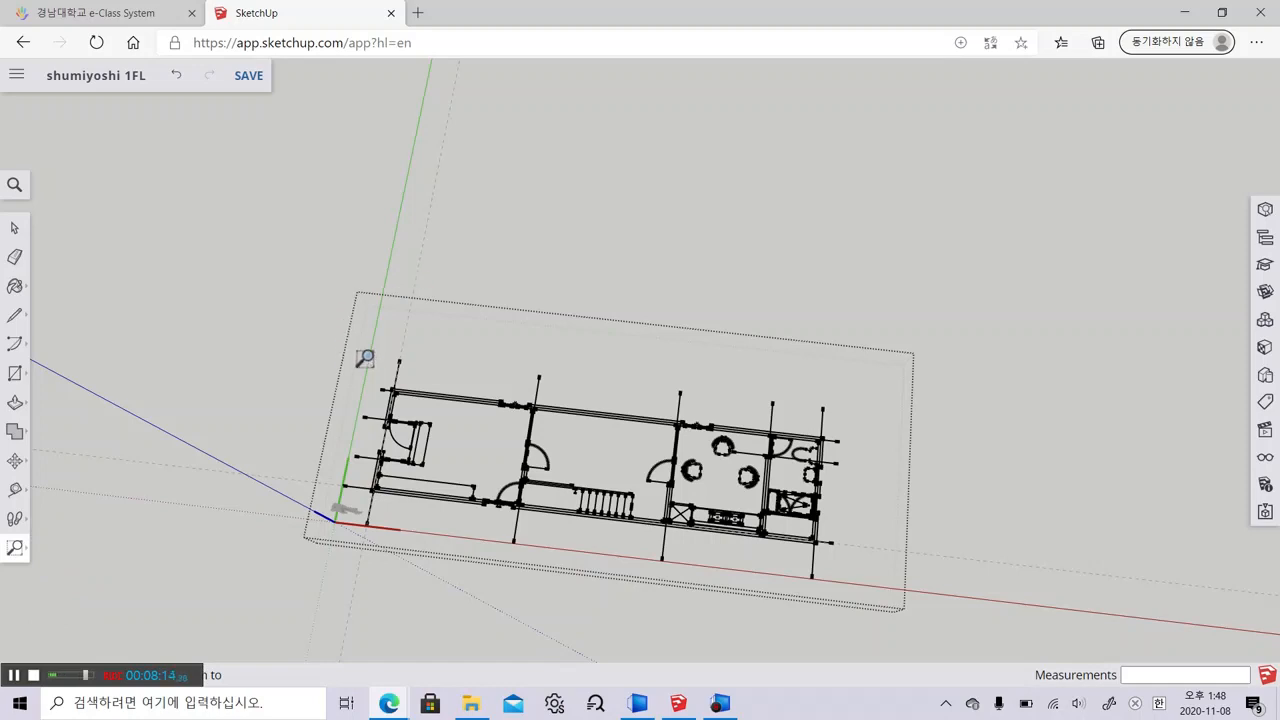
{"action": "left_click_drag", "start_coordinate": [365, 358], "coordinate": [645, 560]}
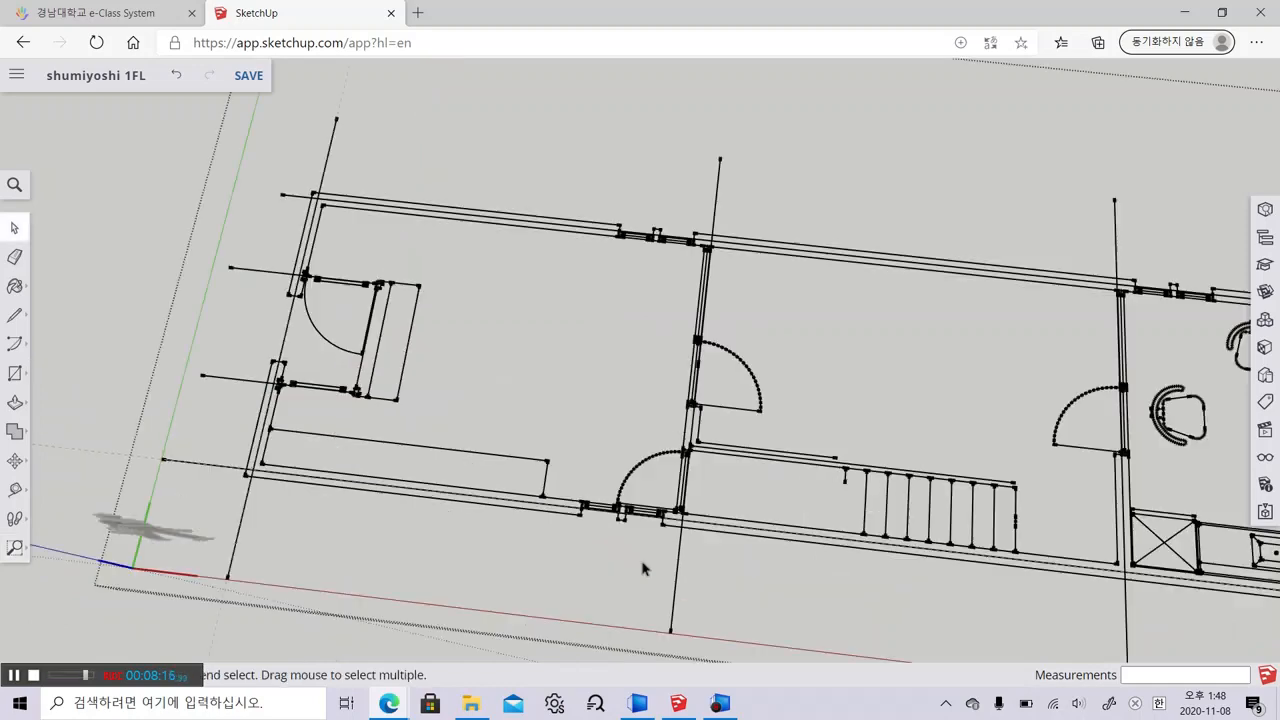
{"action": "left_click", "coordinate": [318, 220]}
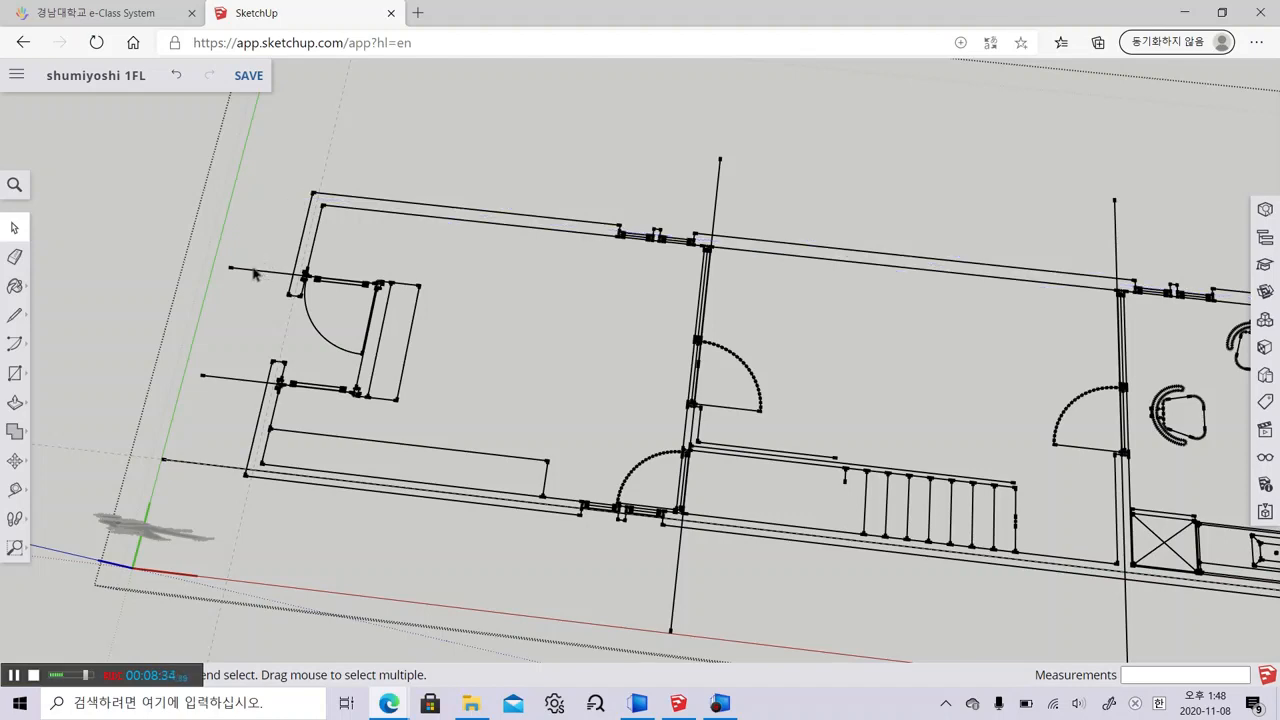
{"action": "left_click_drag", "start_coordinate": [238, 400], "coordinate": [228, 245]}
{"action": "key", "text": "Delete"}
{"action": "left_click_drag", "start_coordinate": [220, 496], "coordinate": [174, 452]}
{"action": "key", "text": "Delete"}
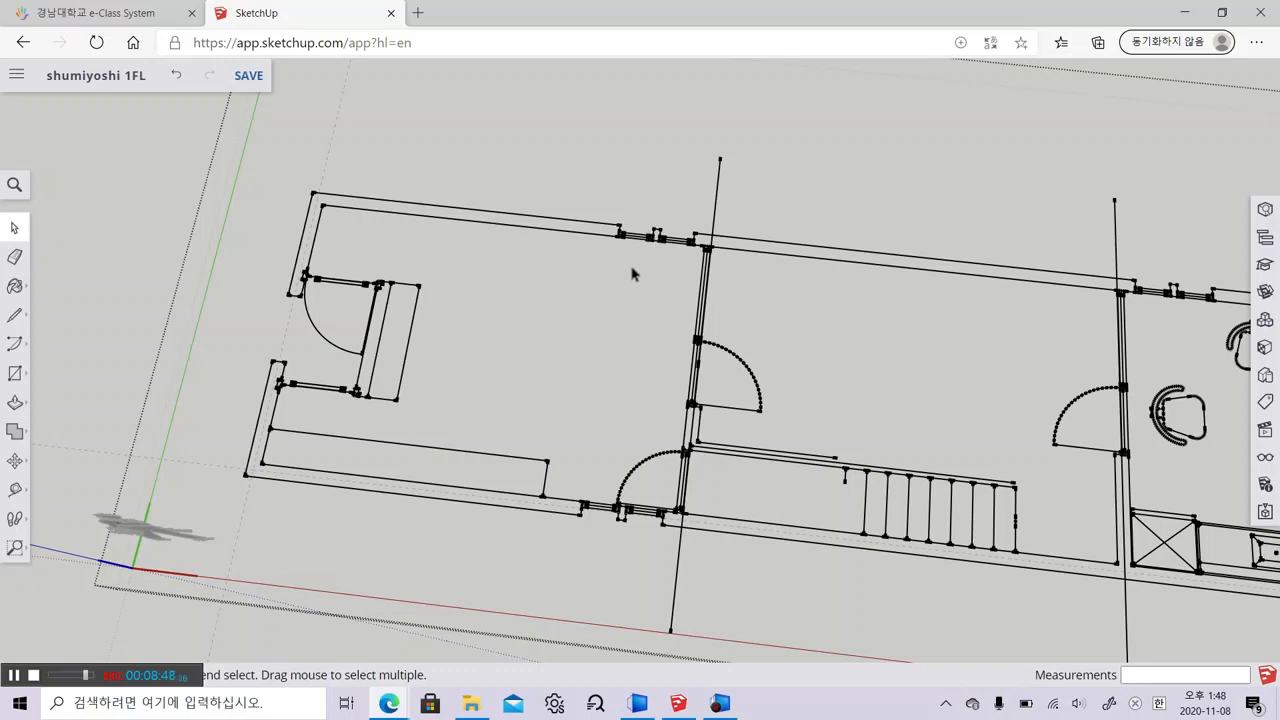
- Delete the center lines that project beyond the outer walls at the first and second partition walls
{"action": "left_click", "coordinate": [704, 184]}
{"action": "key", "text": "Delete"}
{"action": "left_click_drag", "start_coordinate": [739, 594], "coordinate": [611, 557]}
{"action": "key", "text": "Delete"}
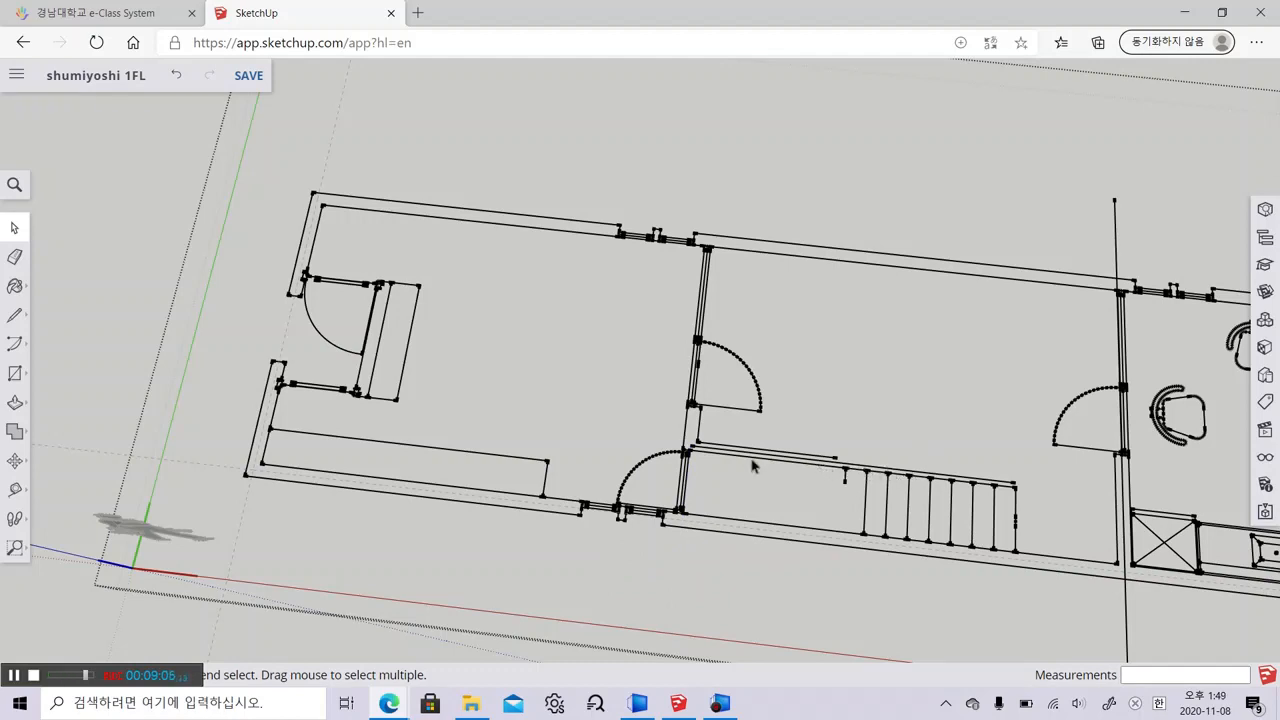
{"action": "left_click_drag", "start_coordinate": [1149, 229], "coordinate": [964, 192]}
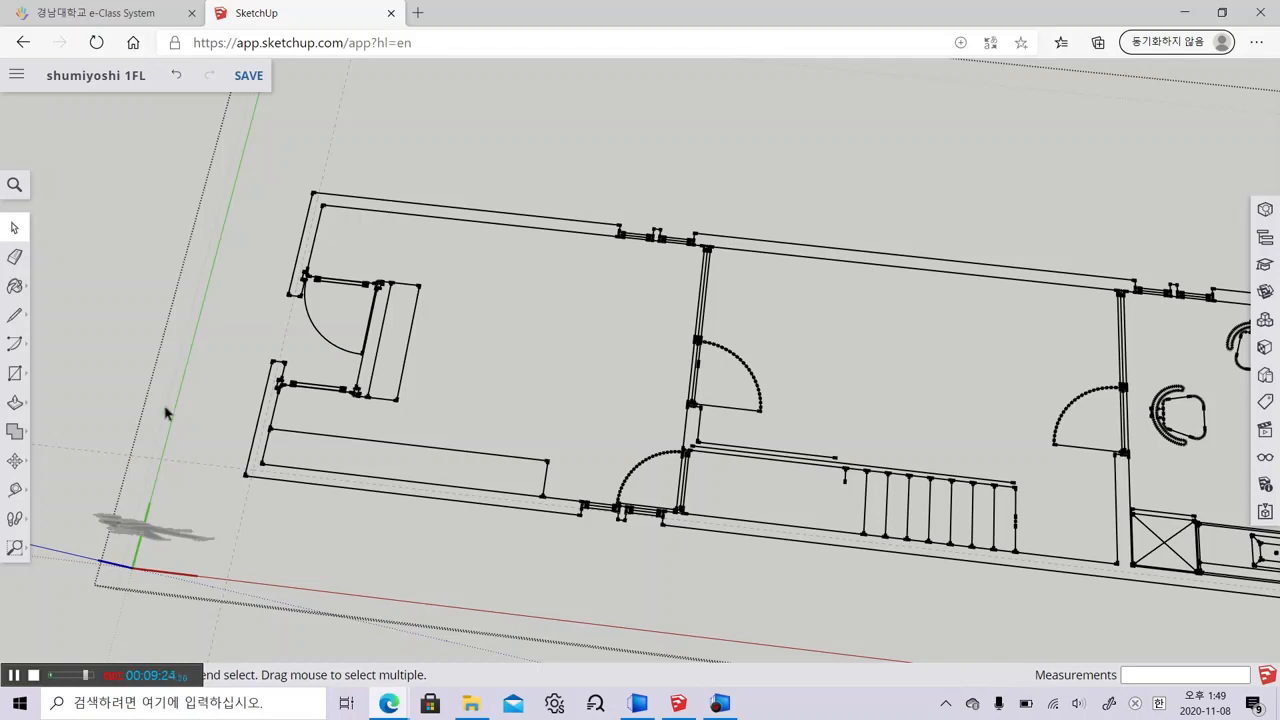
{"action": "left_click", "coordinate": [22, 525]}
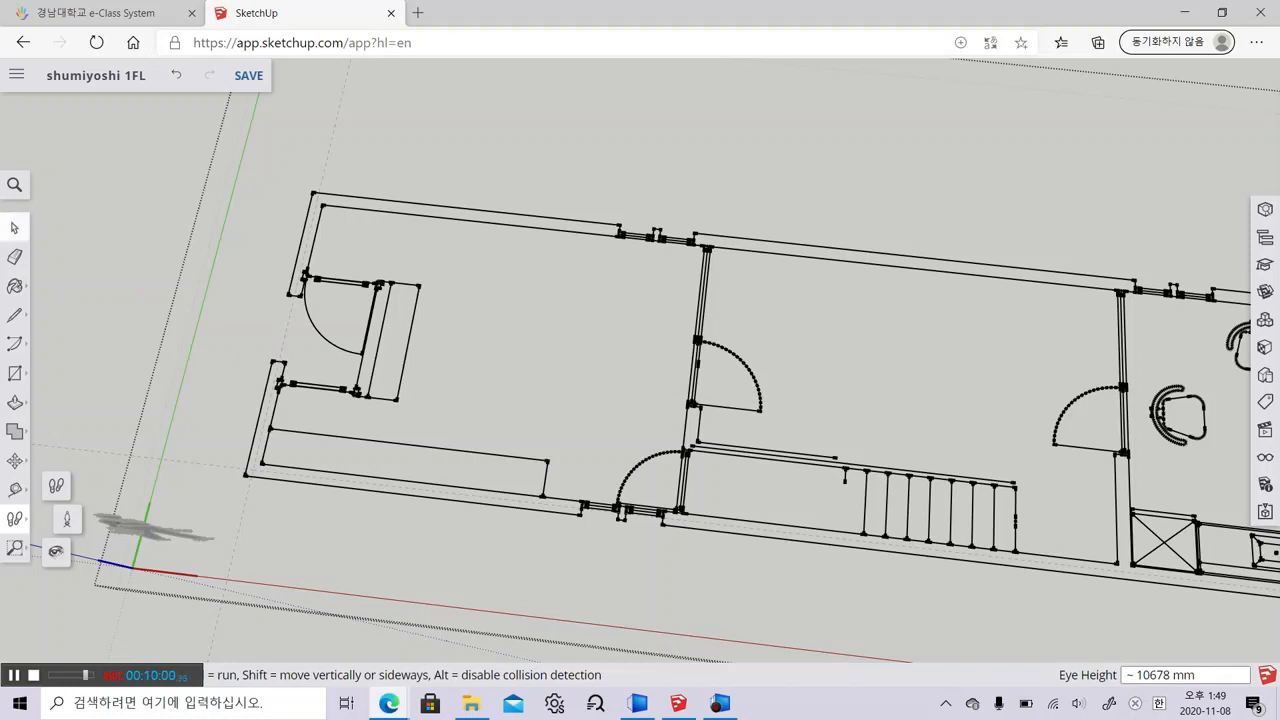
{"action": "left_click", "coordinate": [12, 229]}
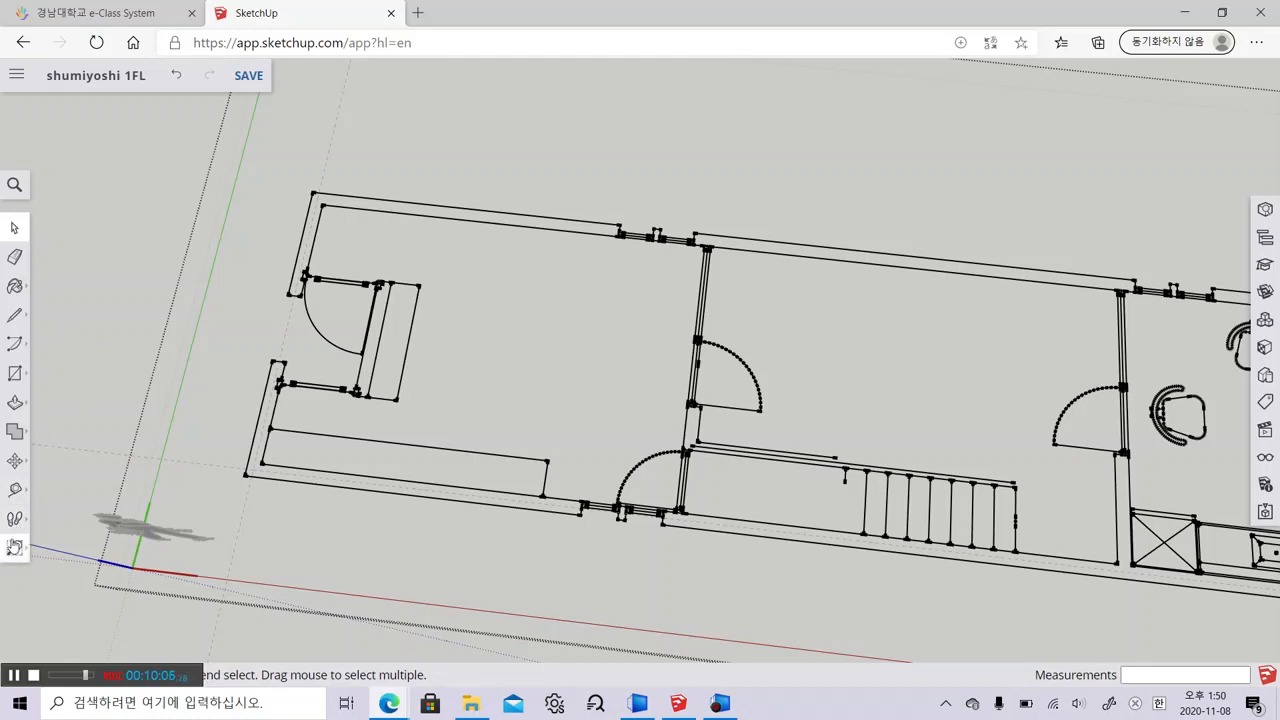
- Draw lines across the ends of both outer walls at the entrance opening so that each wall outline becomes a face
{"action": "left_click", "coordinate": [16, 550]}
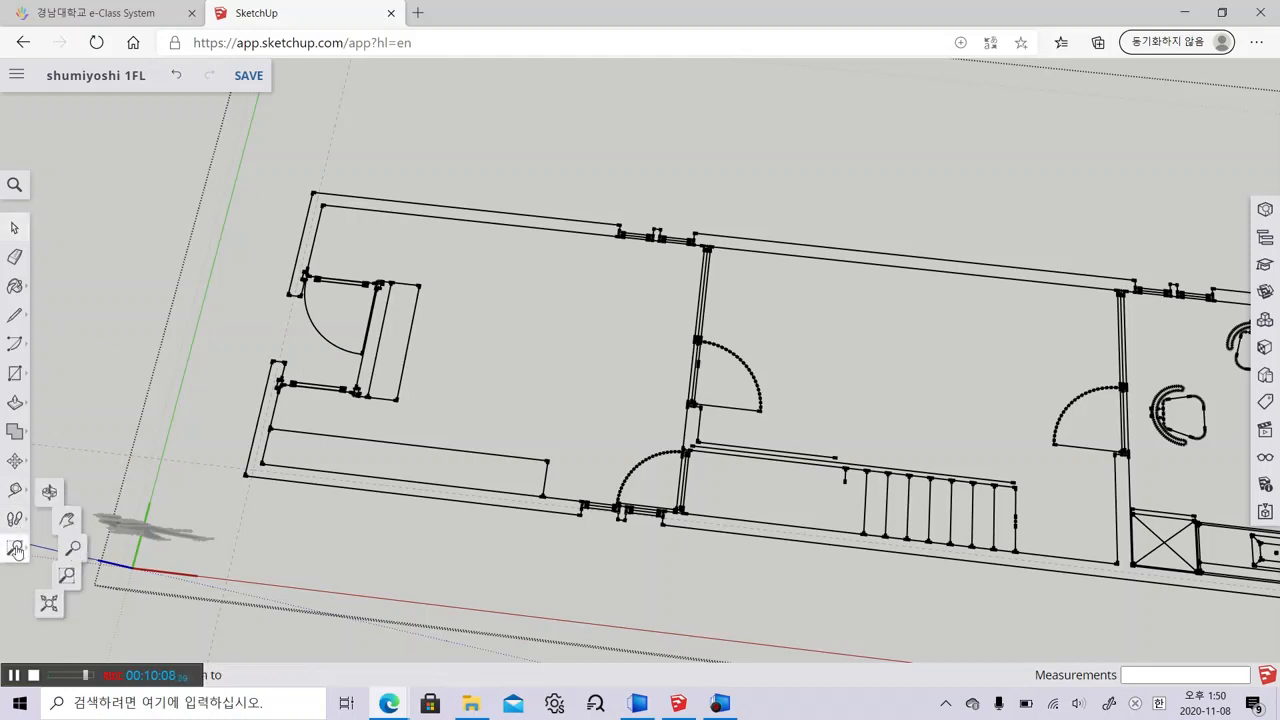
{"action": "left_click", "coordinate": [78, 582]}
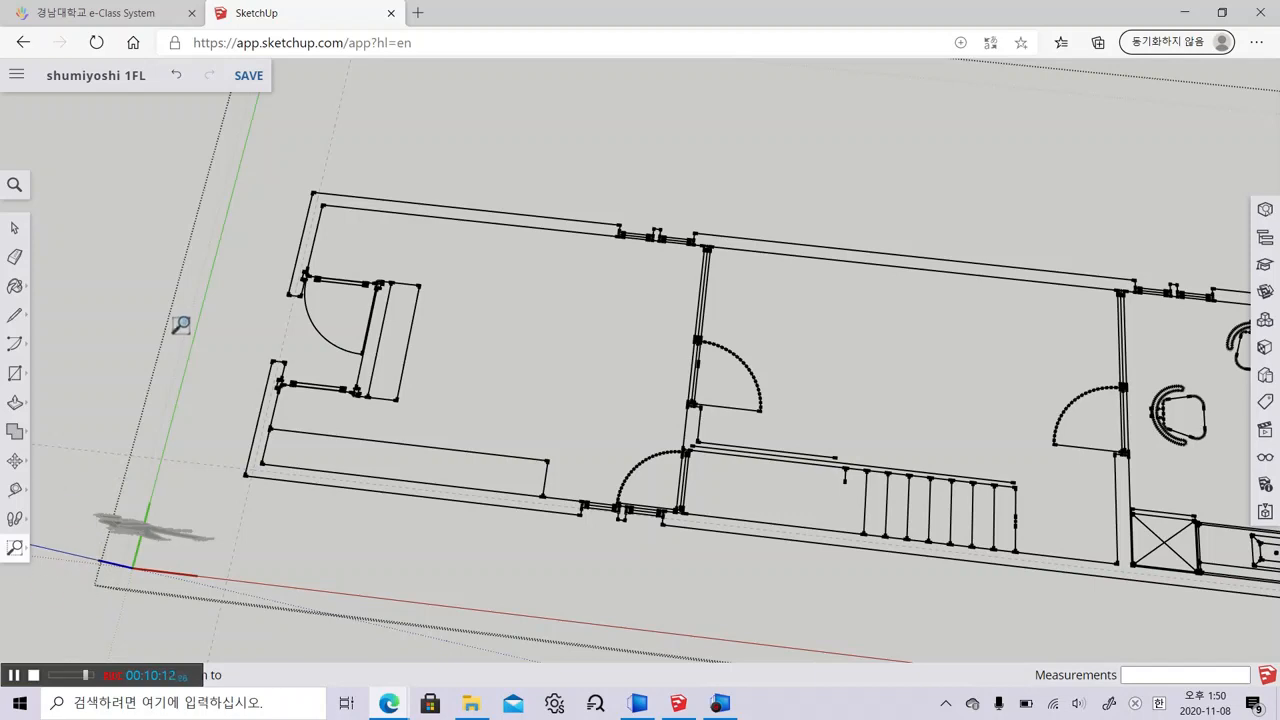
{"action": "left_click_drag", "start_coordinate": [237, 218], "coordinate": [649, 578]}
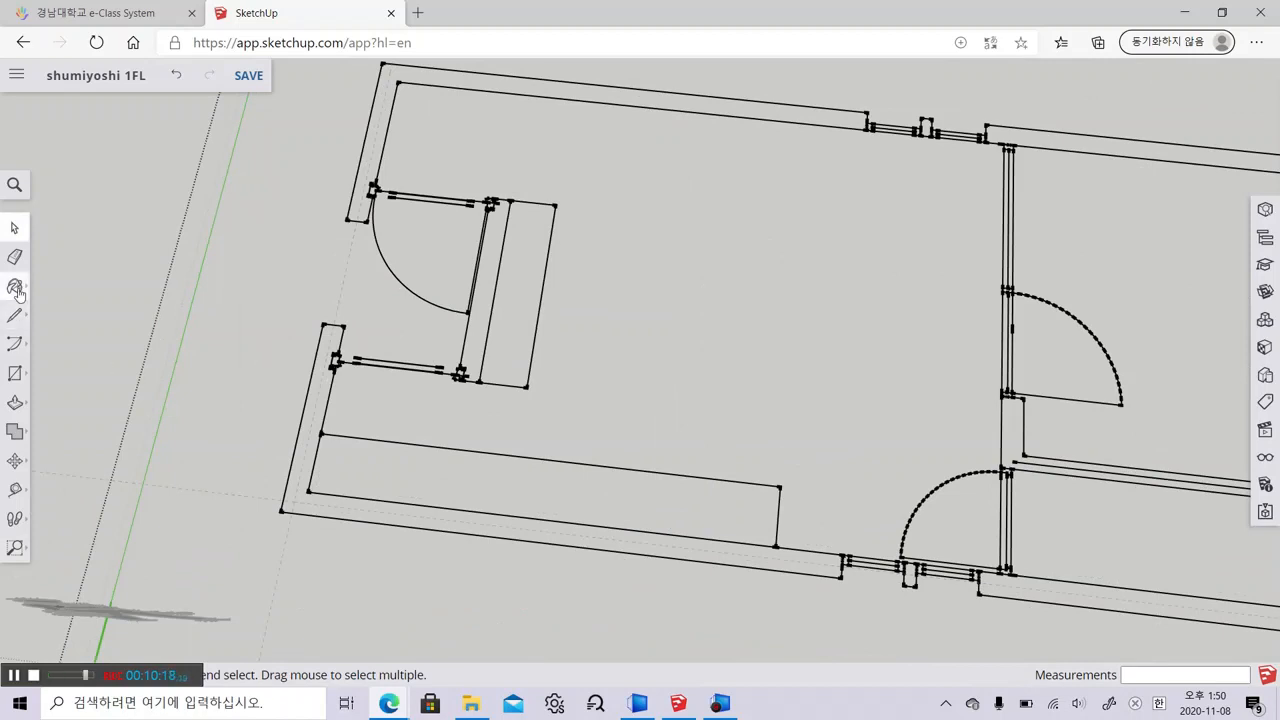
{"action": "left_click", "coordinate": [18, 322]}
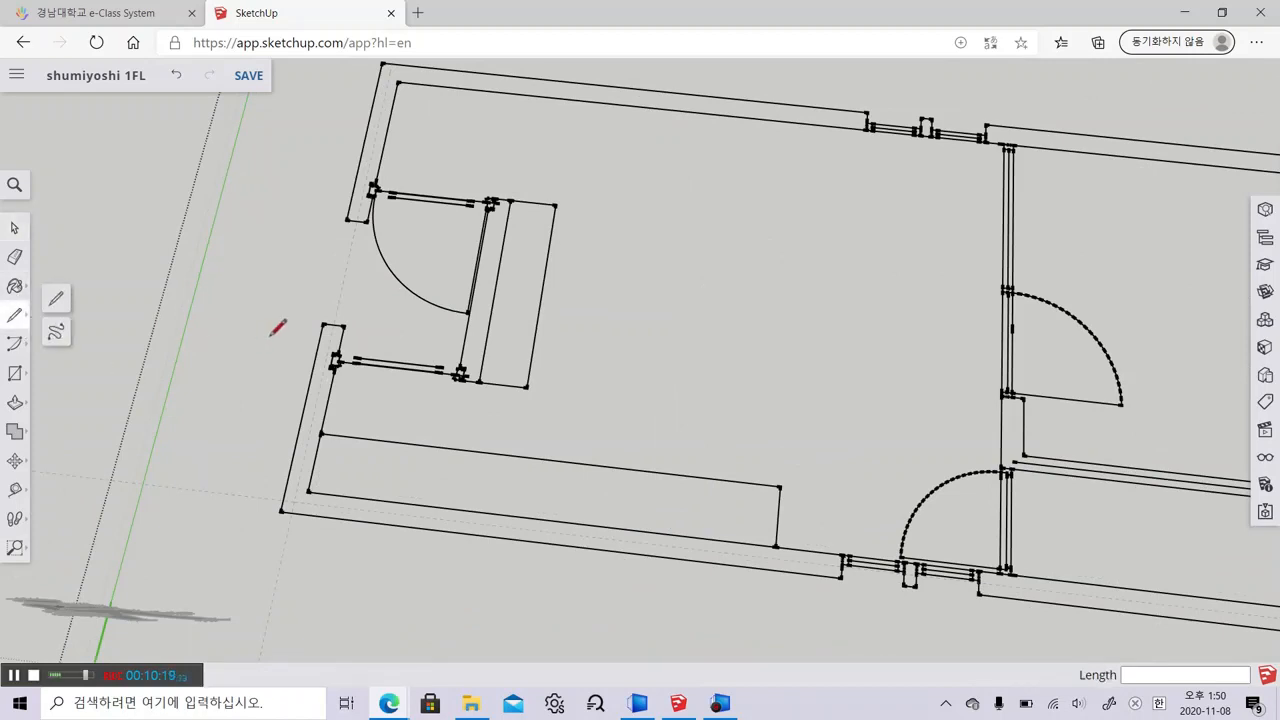
{"action": "left_click", "coordinate": [322, 323]}
{"action": "left_click", "coordinate": [344, 325]}
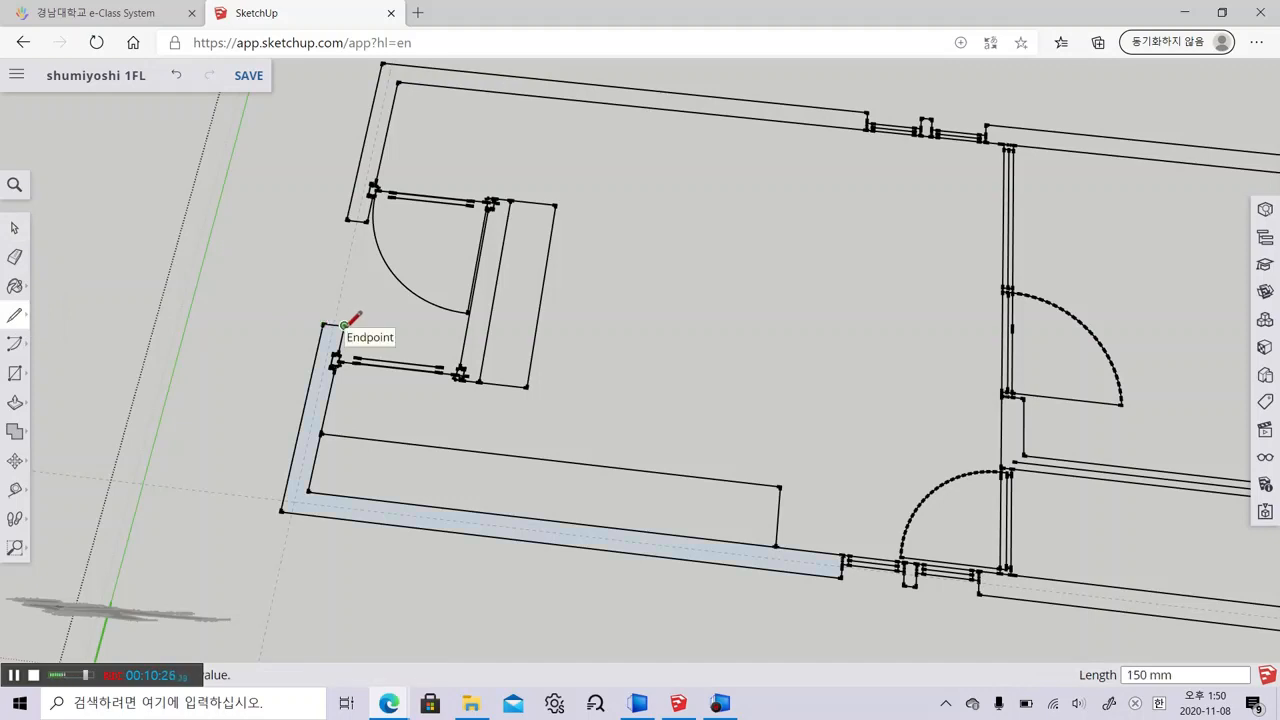
{"action": "key", "text": "Escape"}
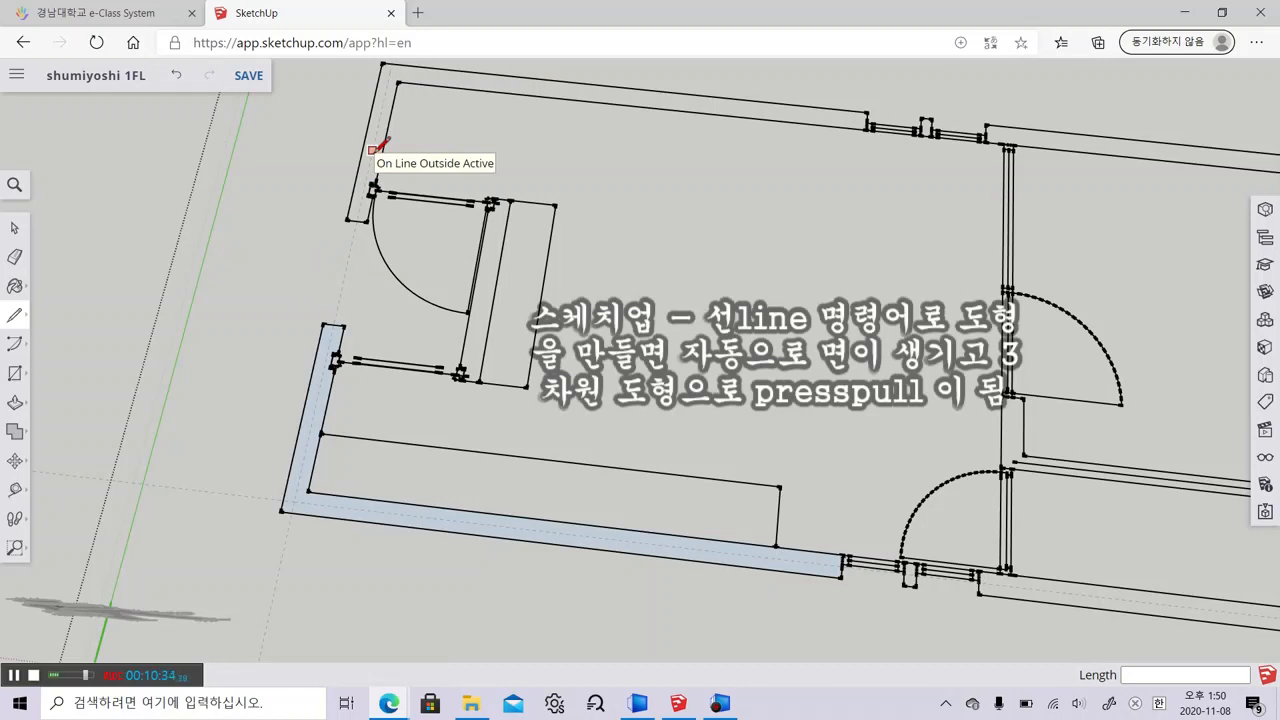
{"action": "left_click", "coordinate": [347, 219]}
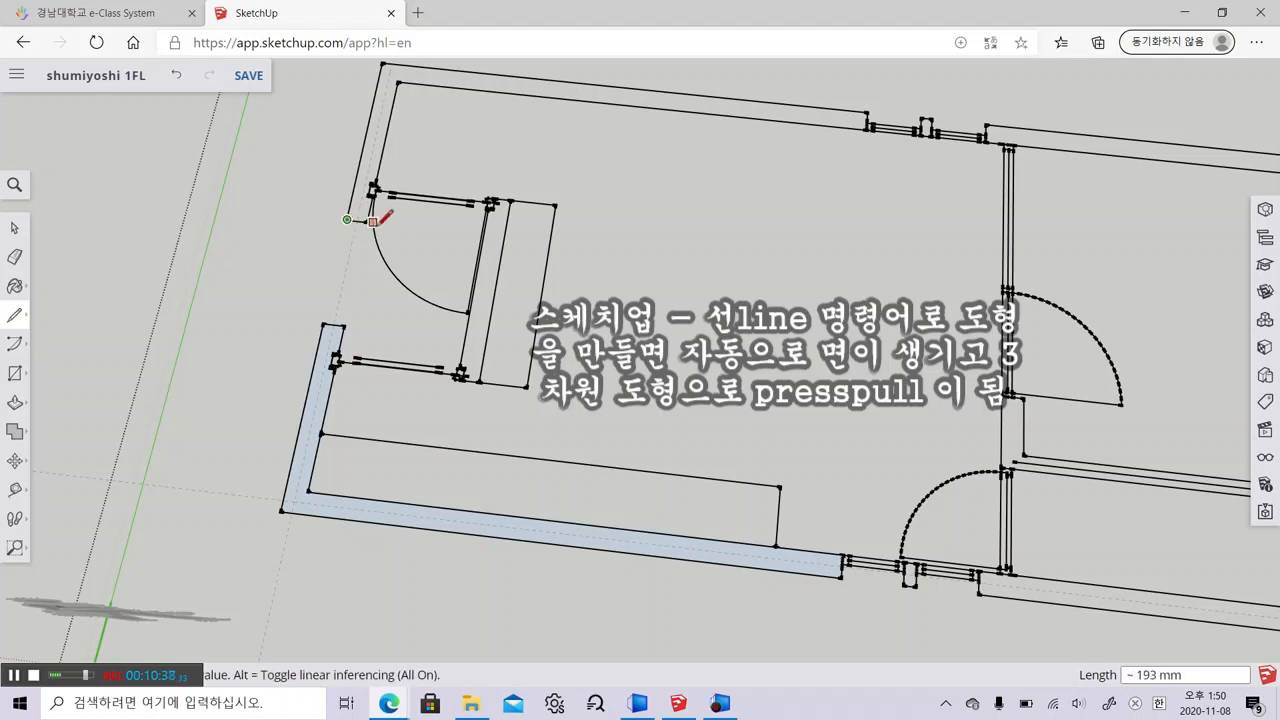
{"action": "left_click", "coordinate": [372, 219]}
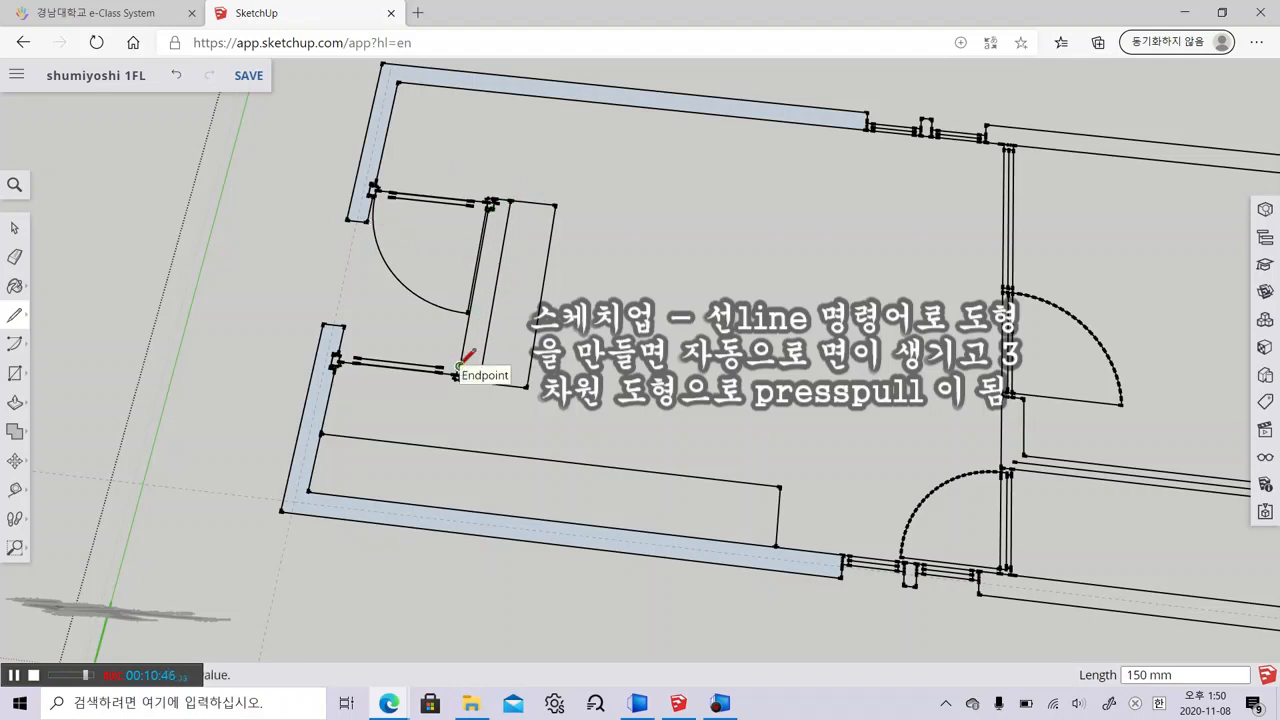
- Draw a line between the endpoints of the inner entrance wall beside the door leaf to give that wall a face
{"action": "left_click", "coordinate": [459, 367]}
{"action": "left_click", "coordinate": [488, 204]}
{"action": "key", "text": "Escape"}
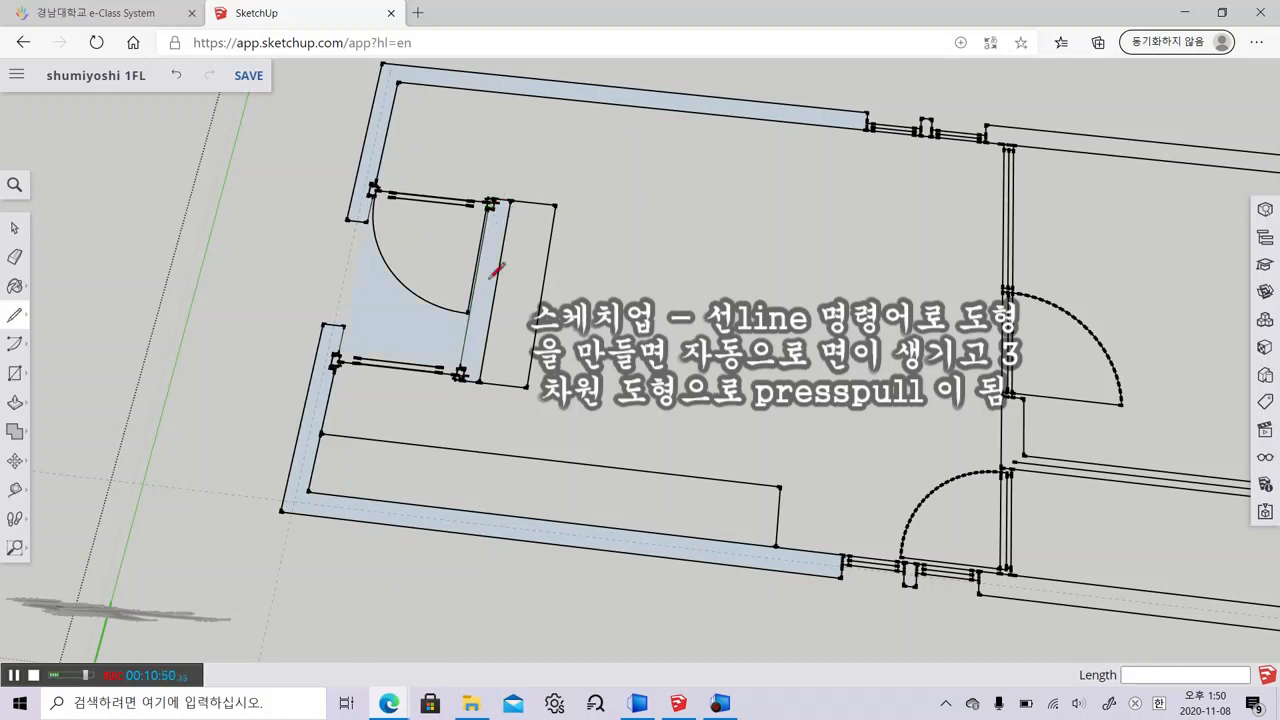
{"action": "left_click", "coordinate": [15, 228]}
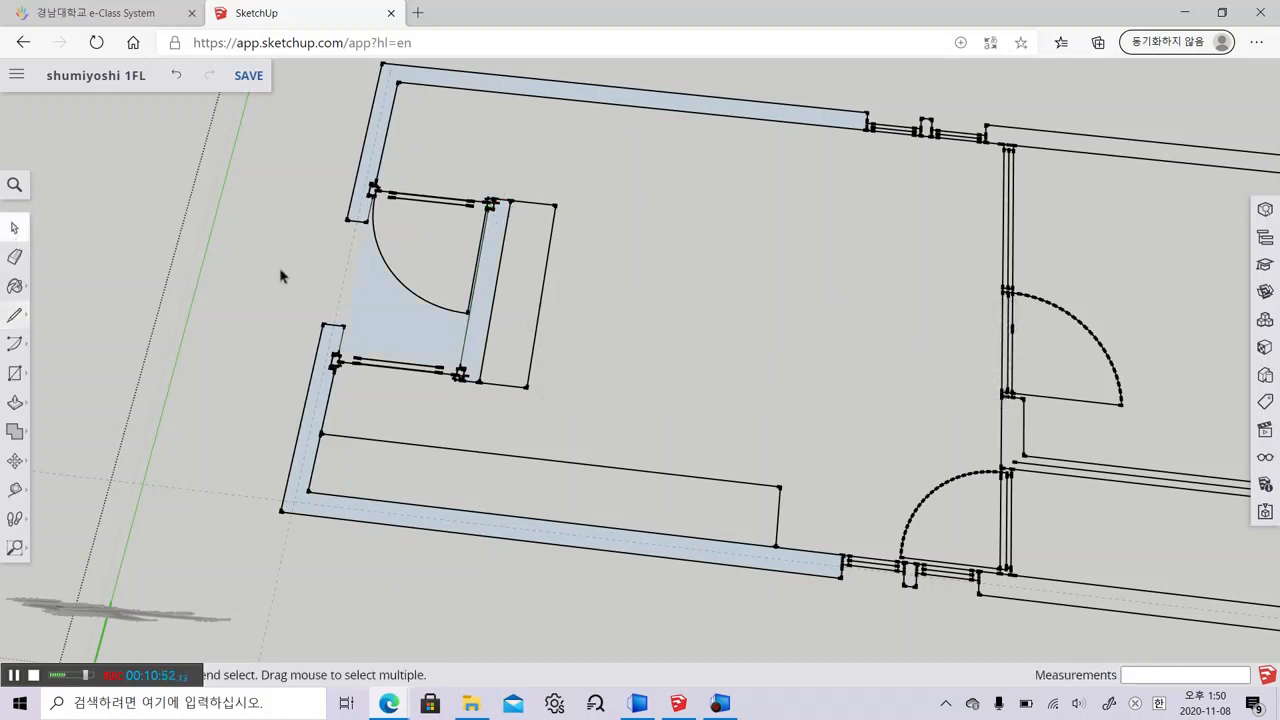
{"action": "left_click", "coordinate": [380, 314]}
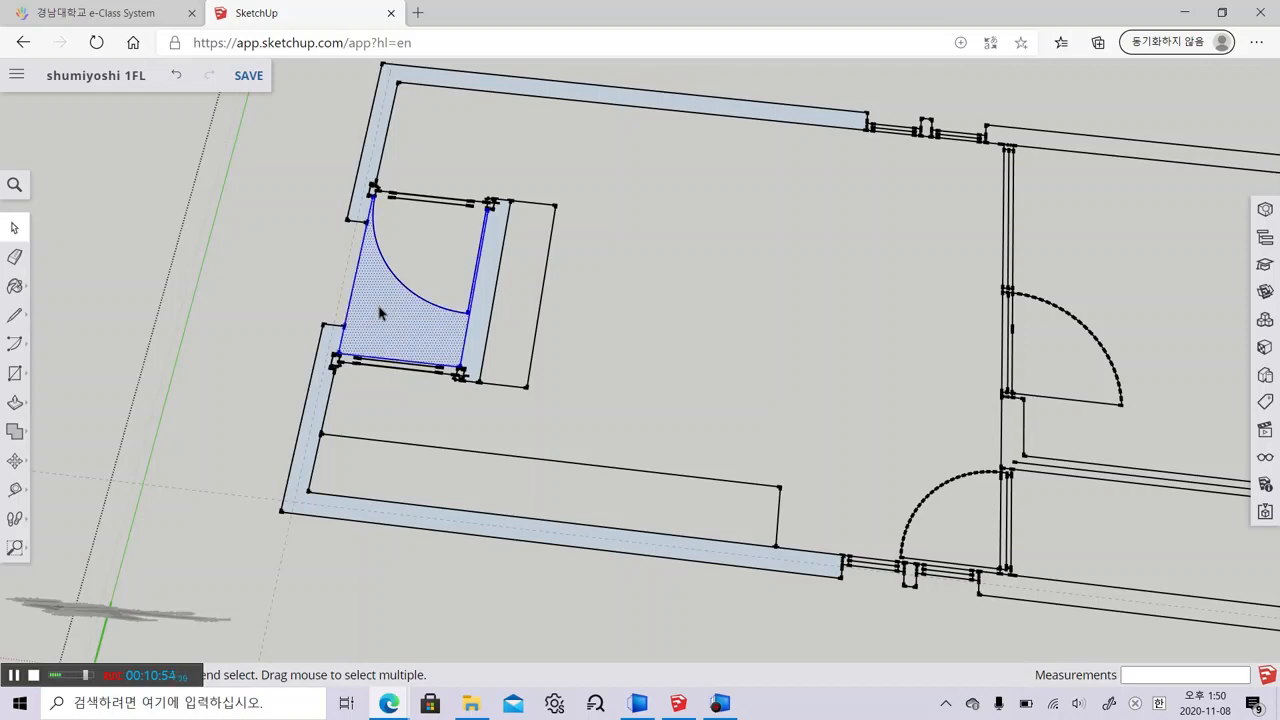
{"action": "key", "text": "Delete"}
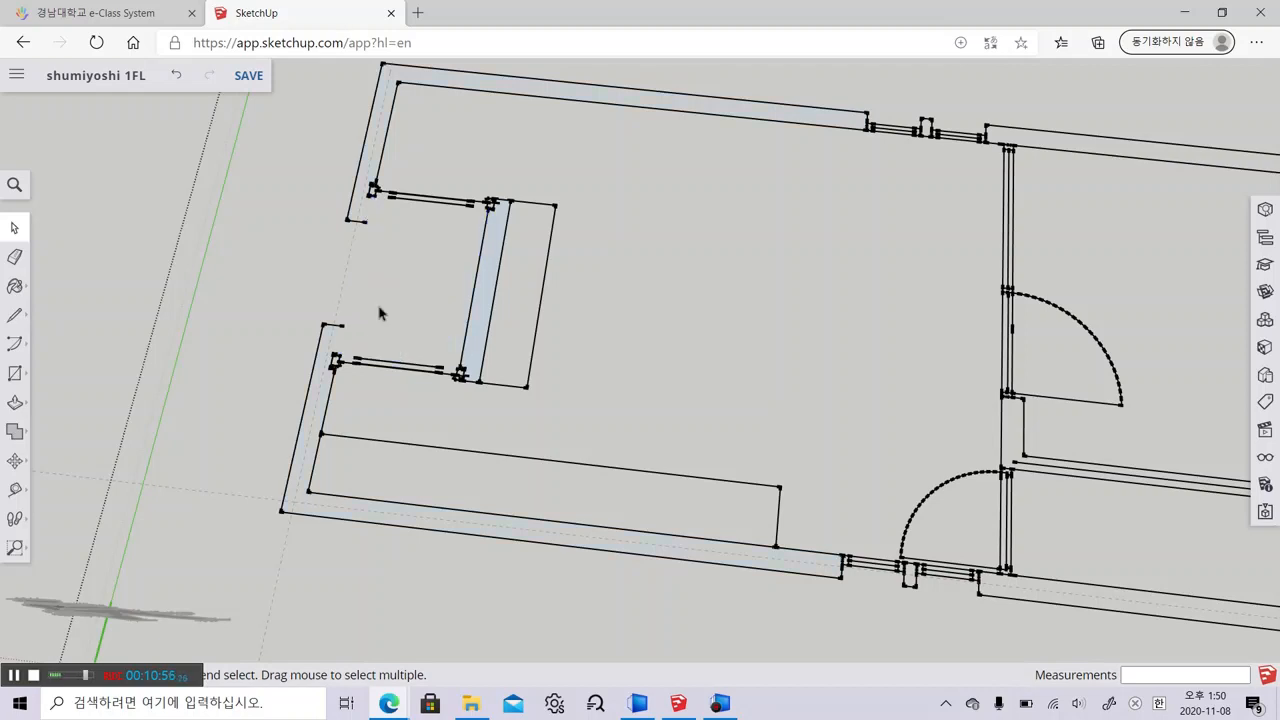
{"action": "key", "text": "ctrl+z"}
- Delete only the extra face filling the entrance between the outer walls and the door swing, keeping its boundary edges
{"action": "left_click", "coordinate": [395, 323]}
{"action": "key", "text": "Delete"}
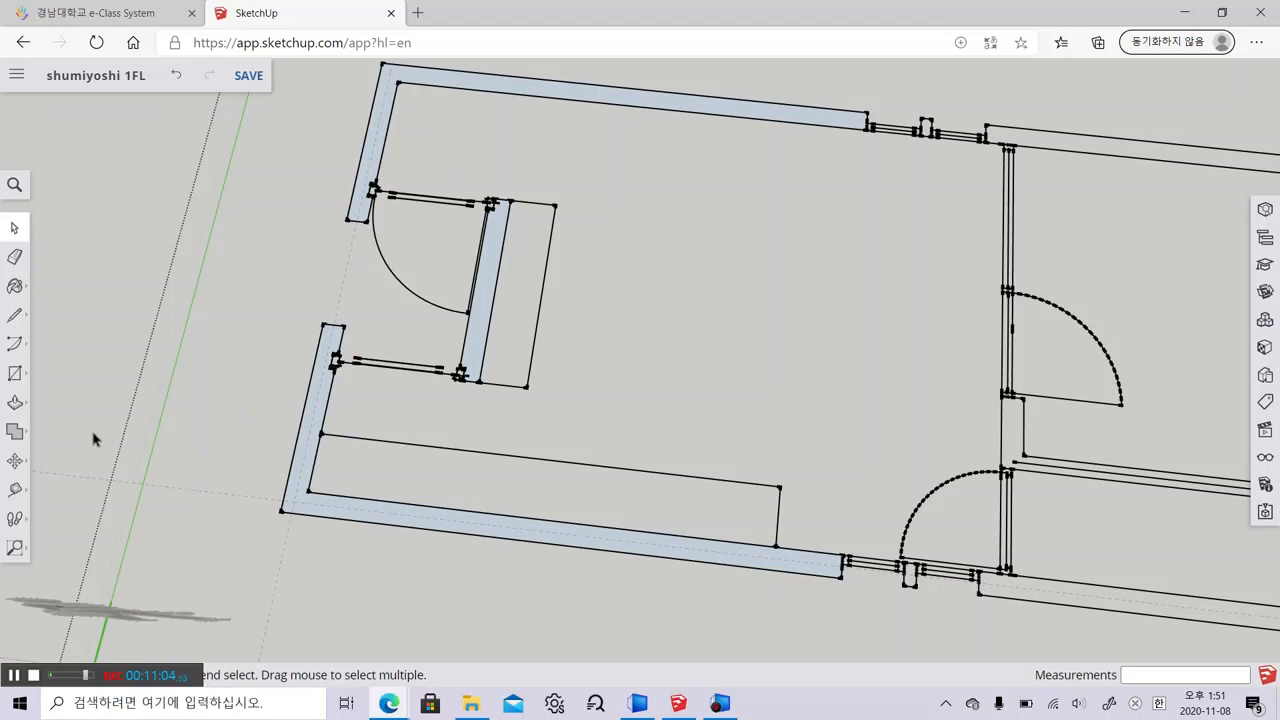
- Consult the section drawing PDF for the wall height and raise the inner entrance wall by 2250 mm with Push/Pull
{"action": "left_click", "coordinate": [15, 406]}
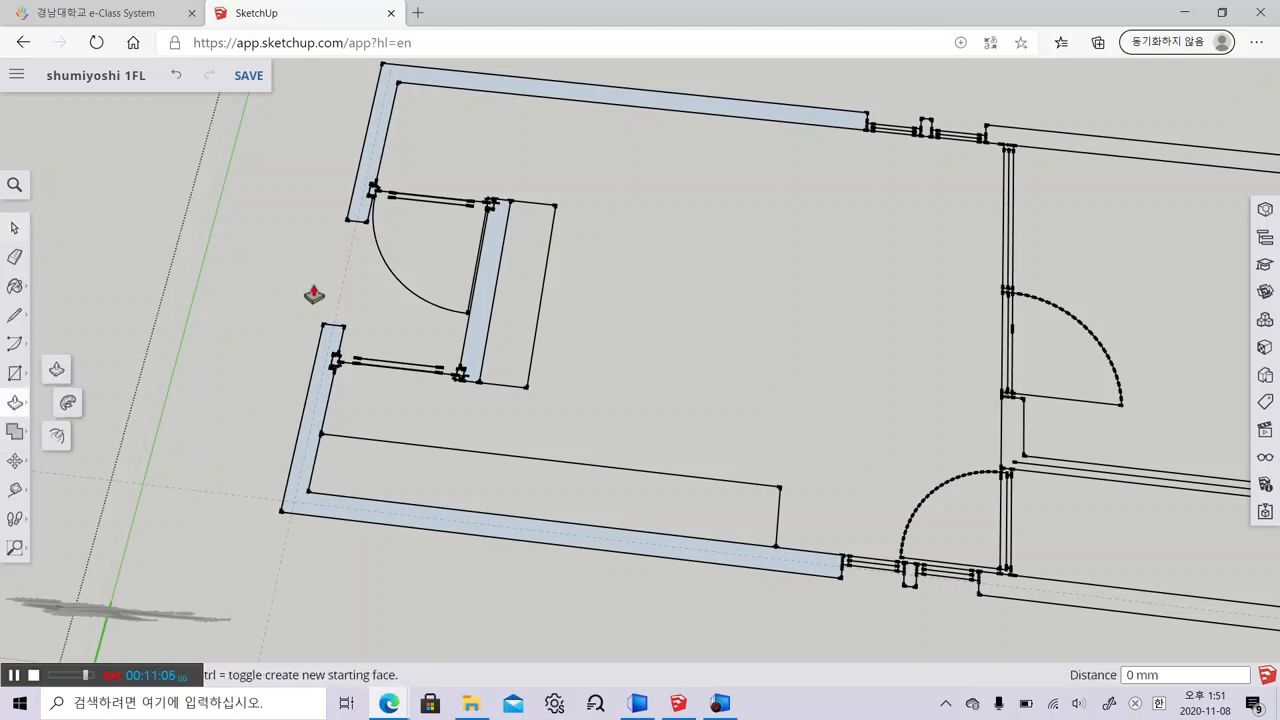
{"action": "left_click", "coordinate": [481, 298]}
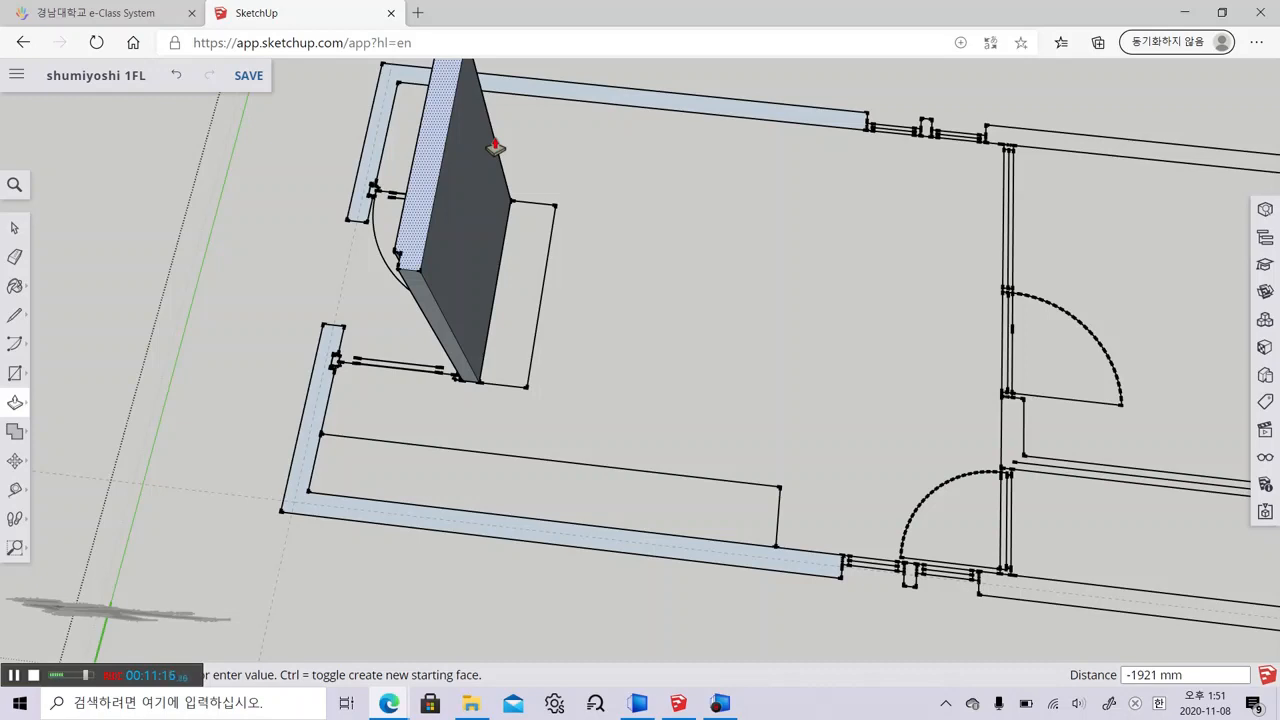
{"action": "key", "text": "Escape"}
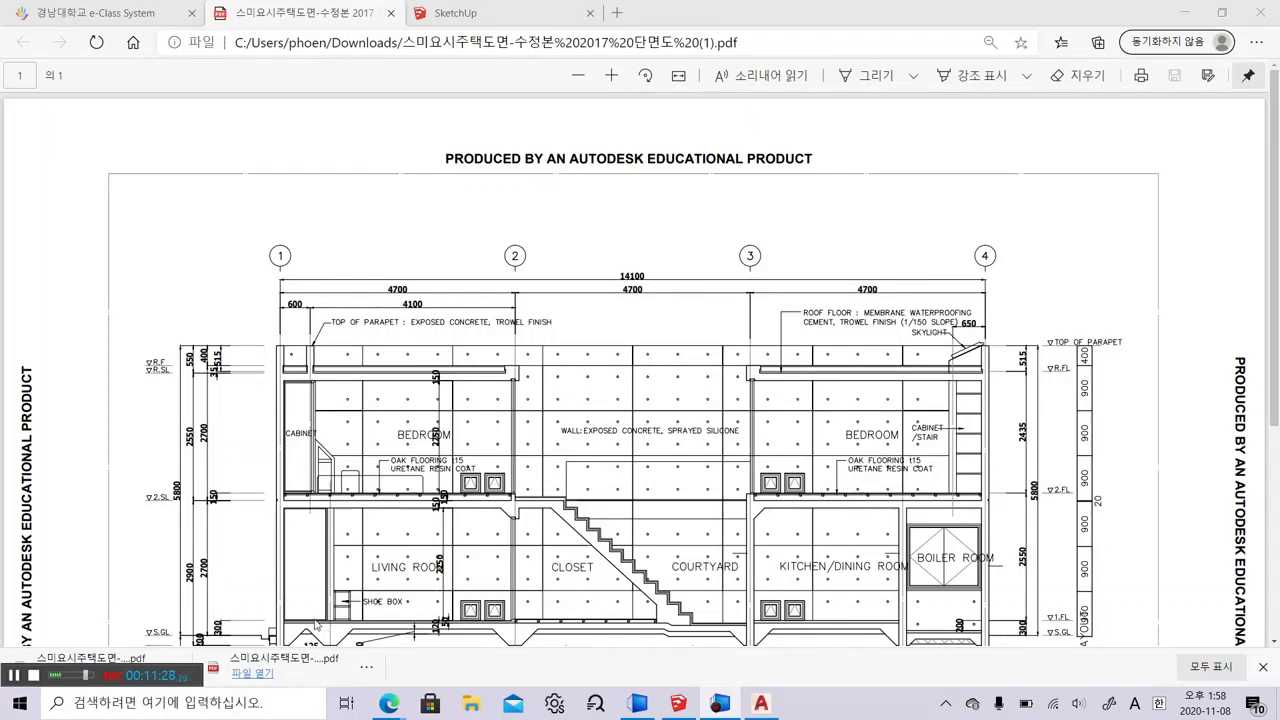
{"action": "scroll", "coordinate": [400, 618], "scroll_direction": "down", "scroll_amount": 1}
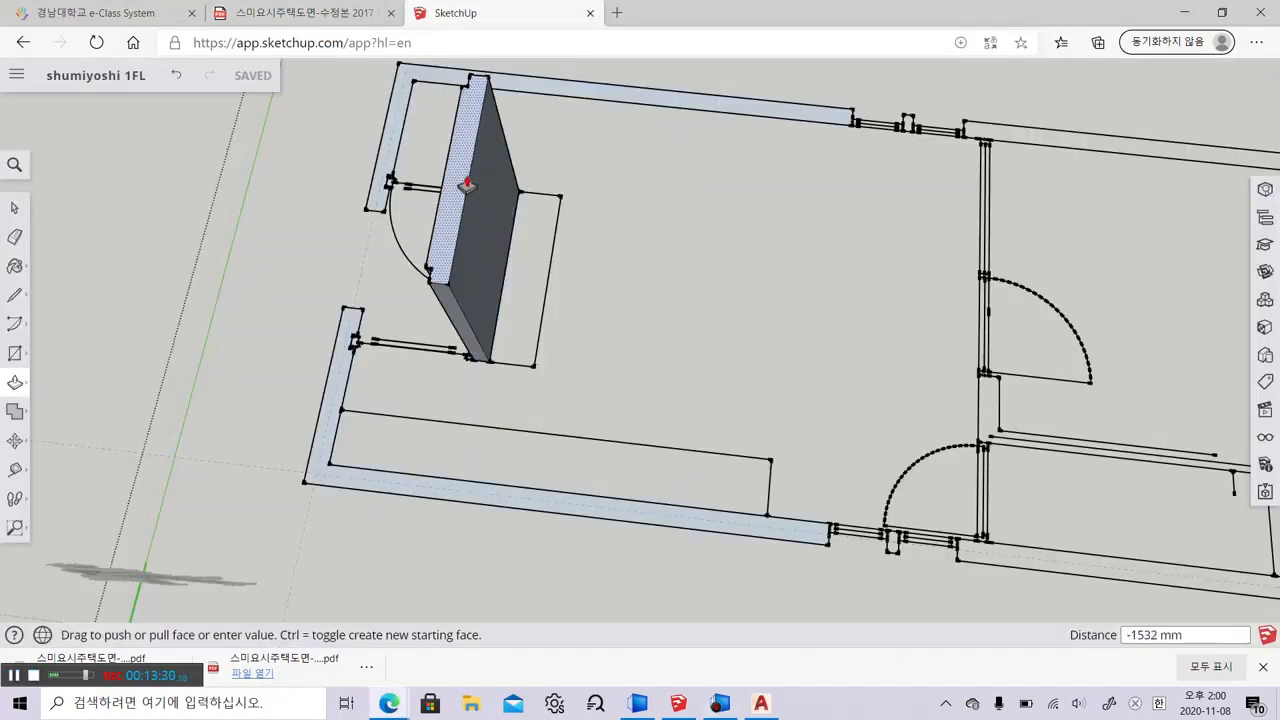
{"action": "type", "text": "2250"}
{"action": "key", "text": "Return"}
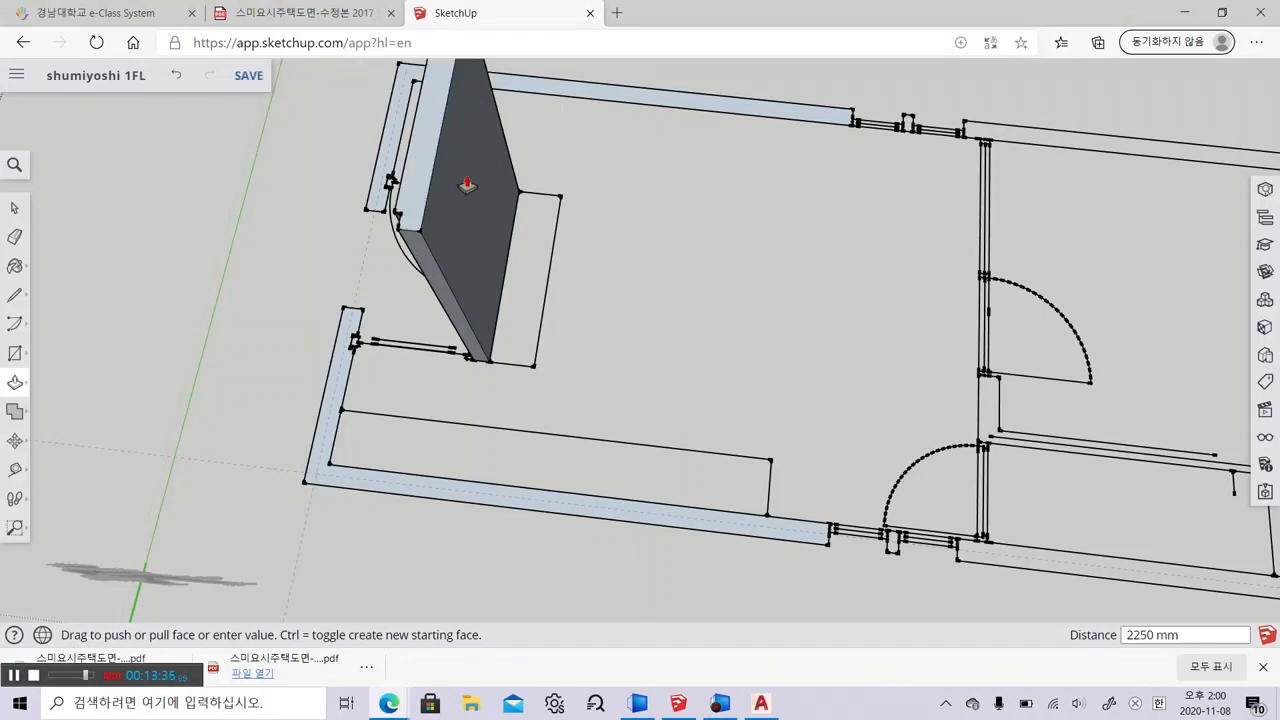
- Raise the L-shaped outer wall at the origin-side corner of the entrance by 2250 mm with Push/Pull
{"action": "left_click", "coordinate": [345, 343]}
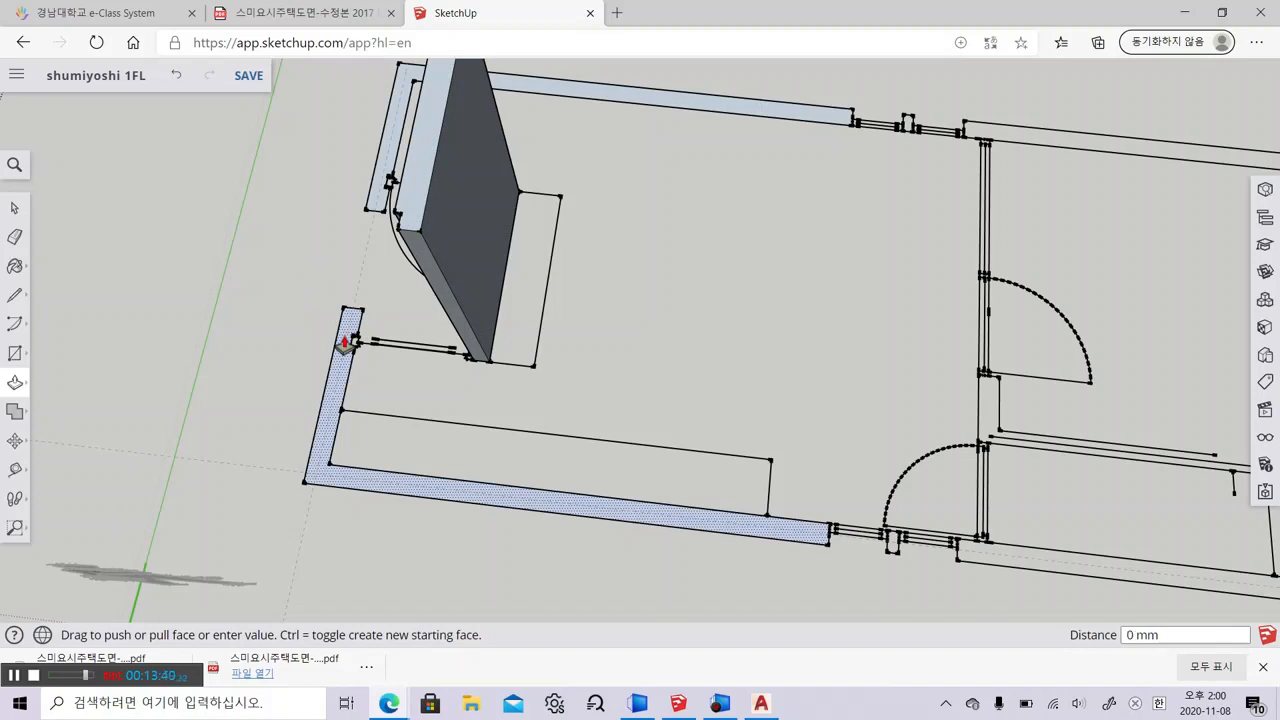
{"action": "type", "text": "2"}
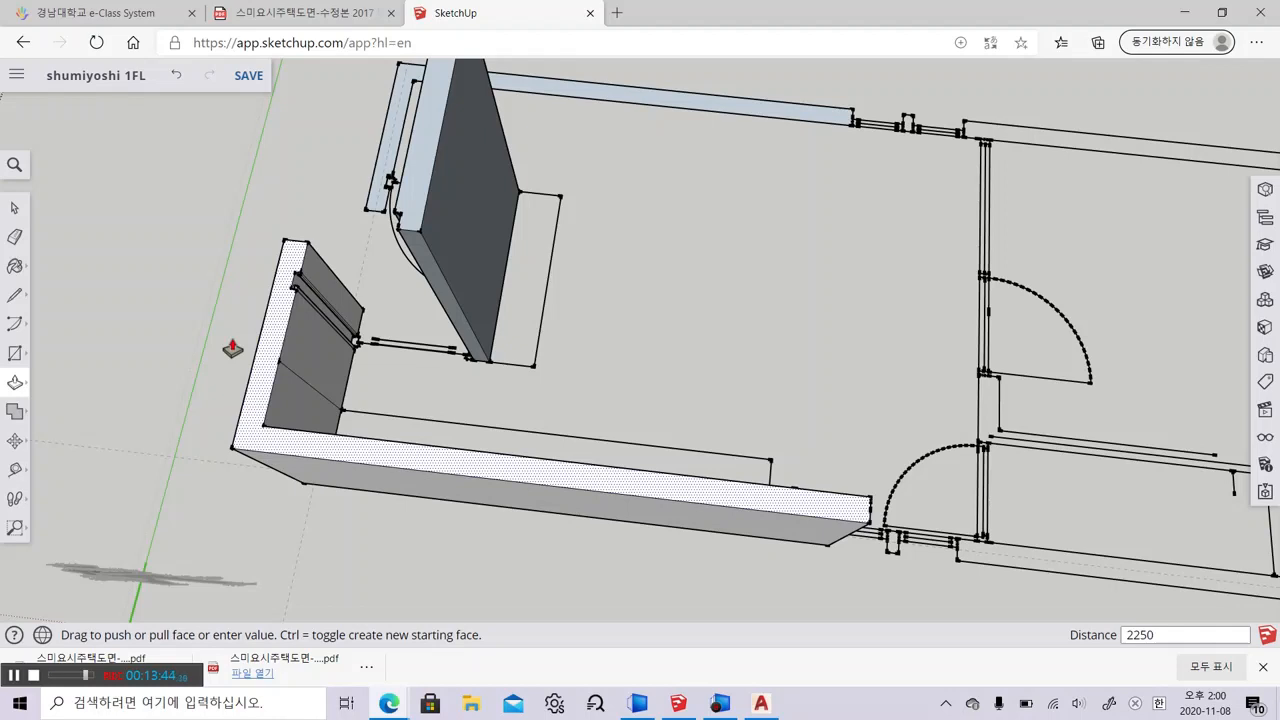
{"action": "key", "text": "Return"}
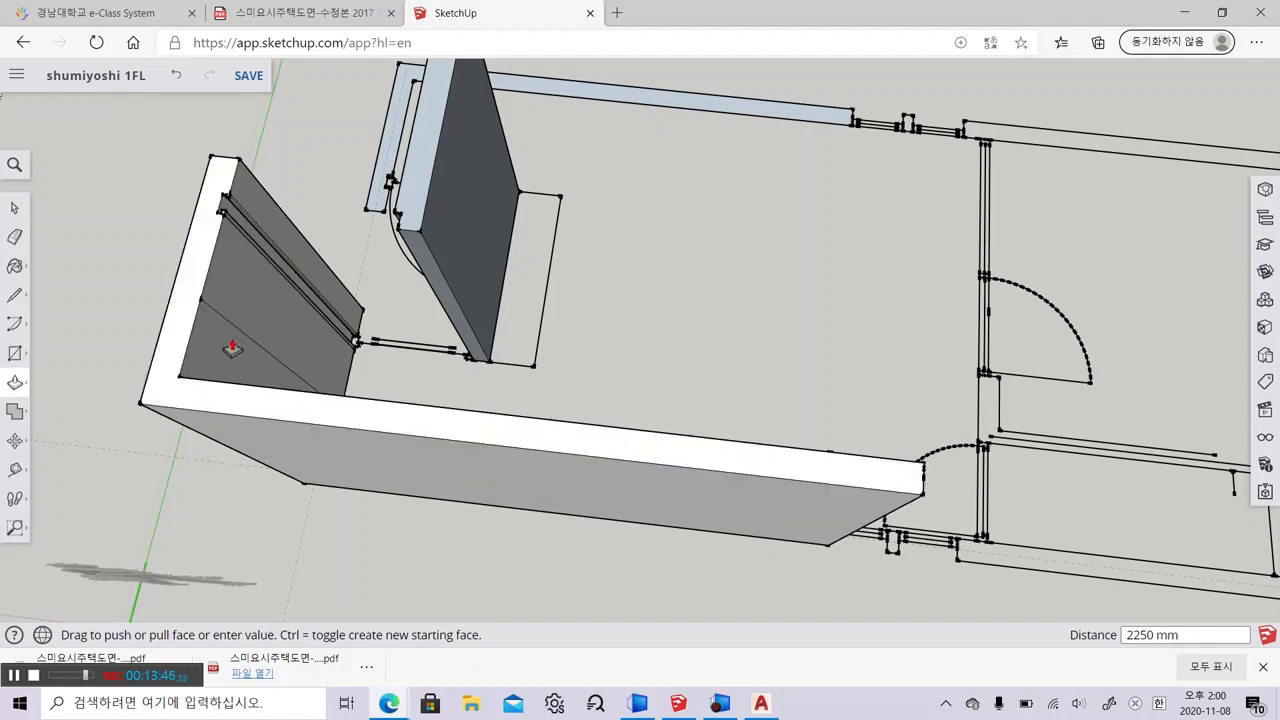